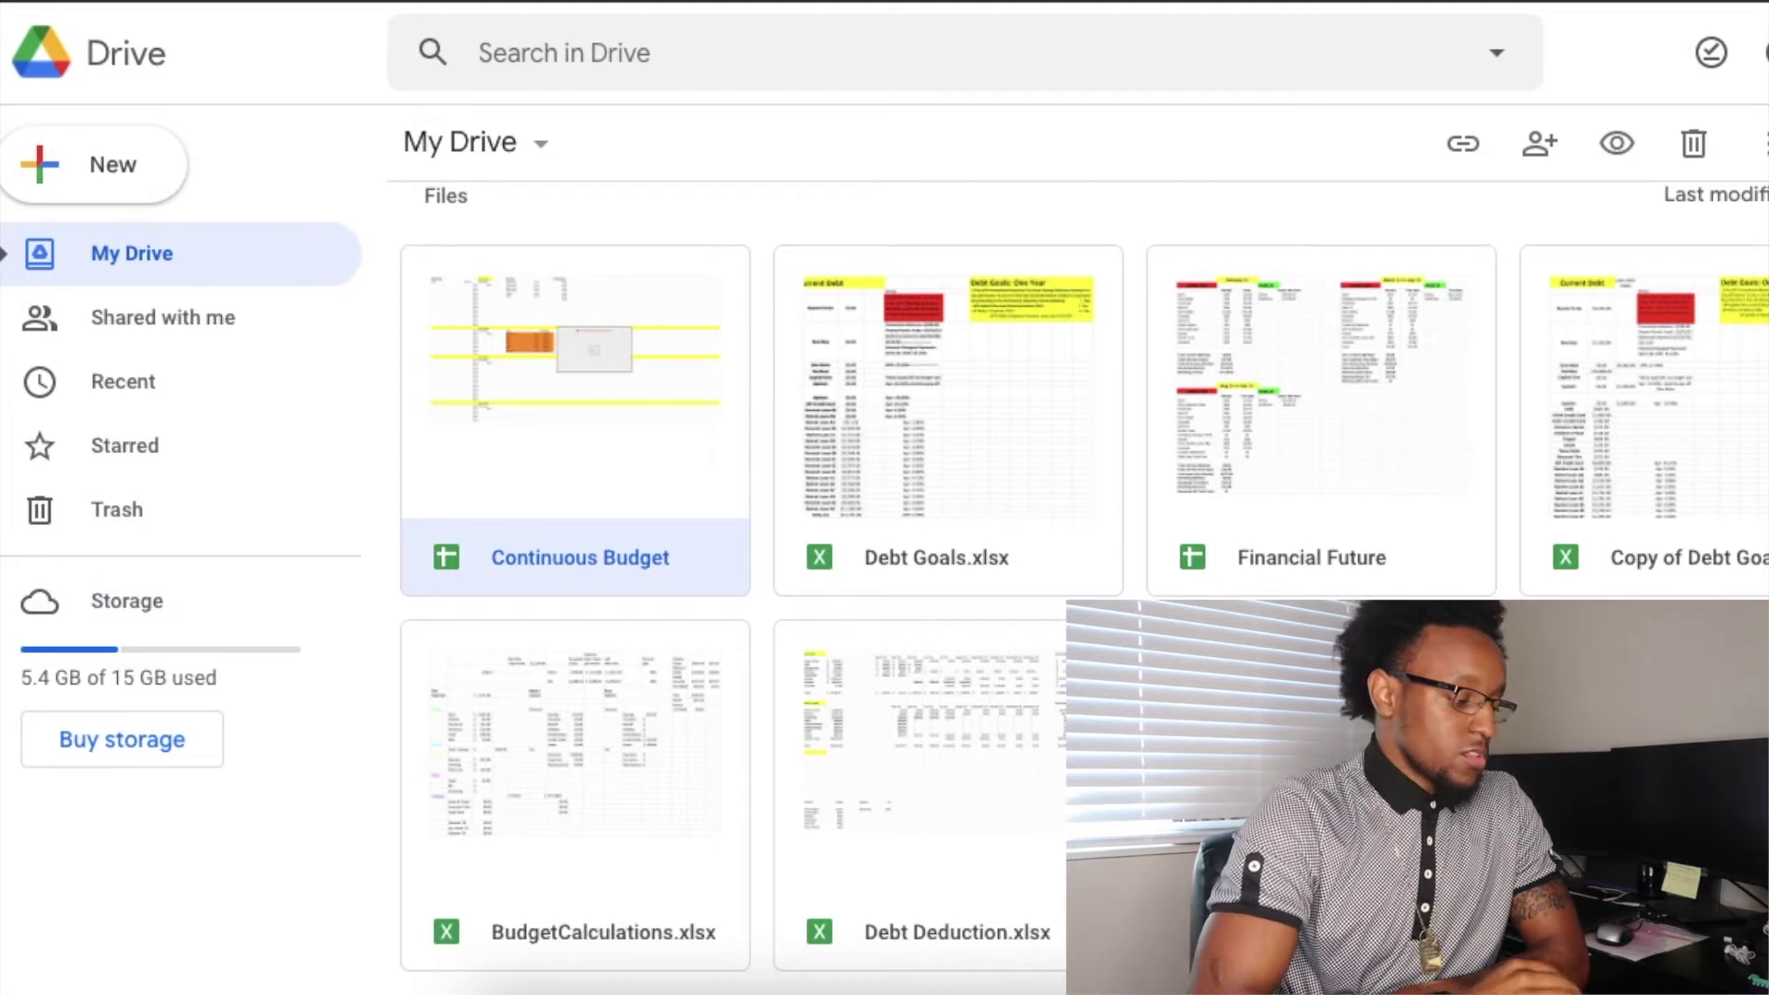
Step: Open the Continuous Budget spreadsheet and browse the list of monthly sheets from the Template sheet
double_click(587, 551)
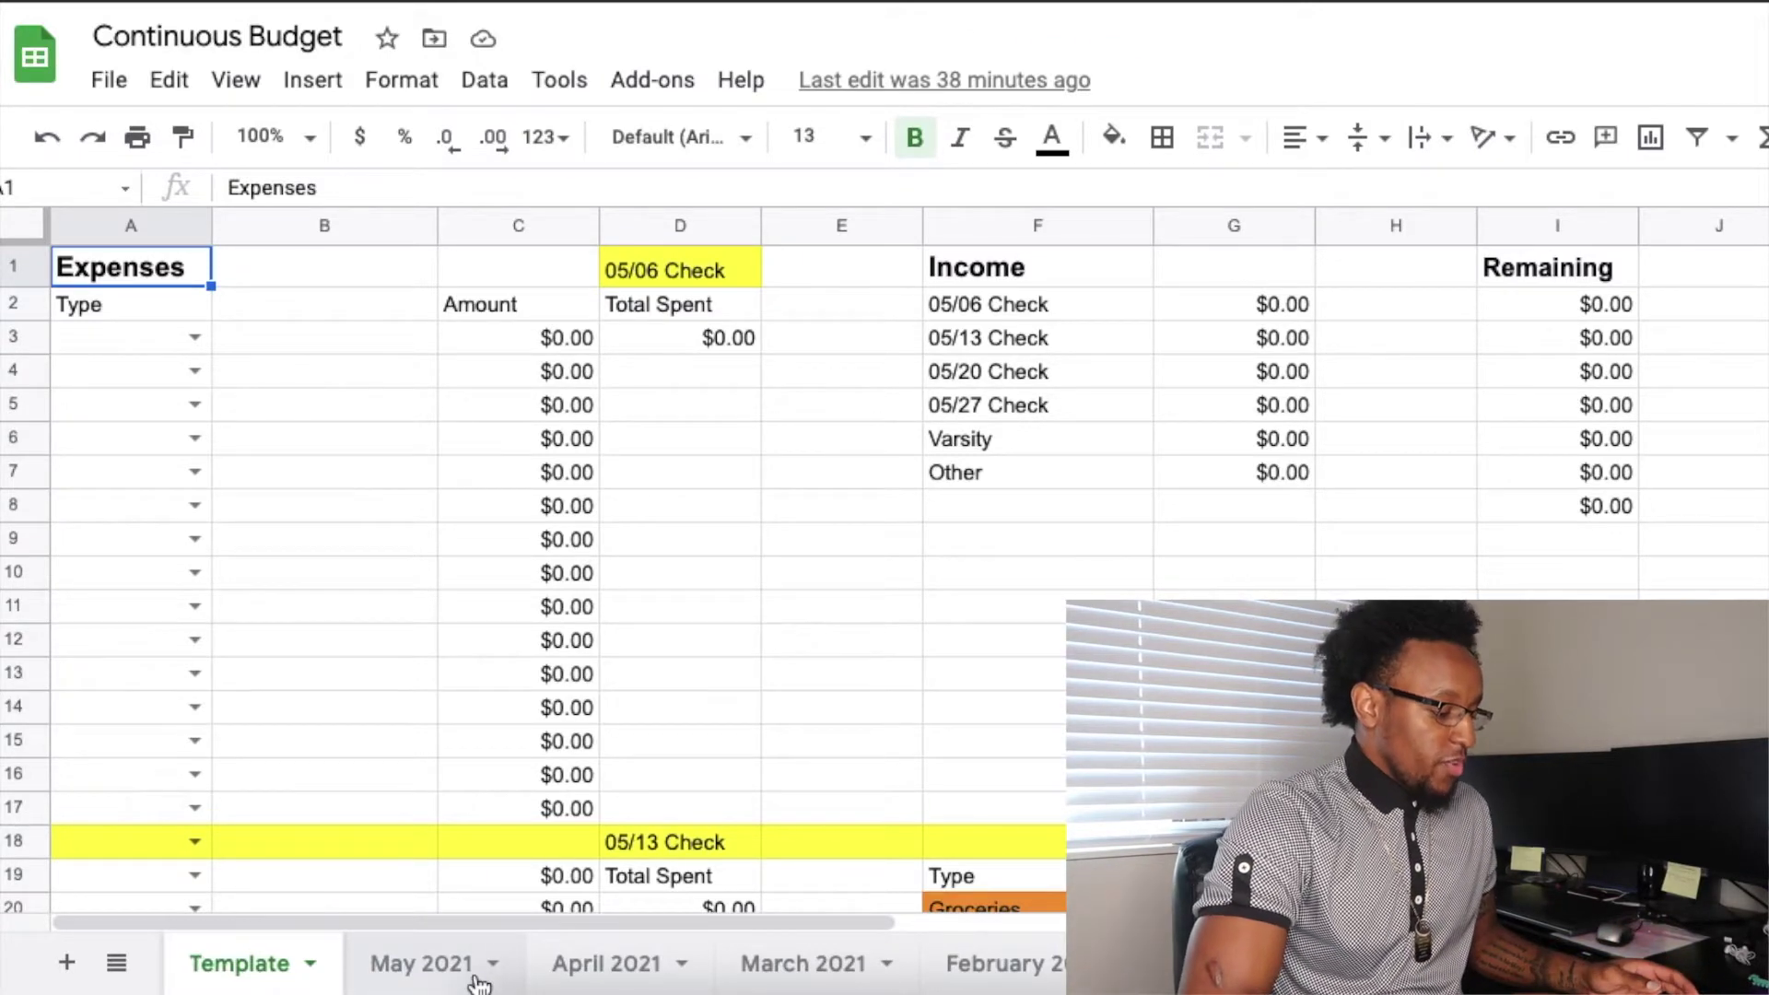
scroll(479, 984, down, 5)
scroll(514, 984, down, 6)
scroll(514, 984, down, 2)
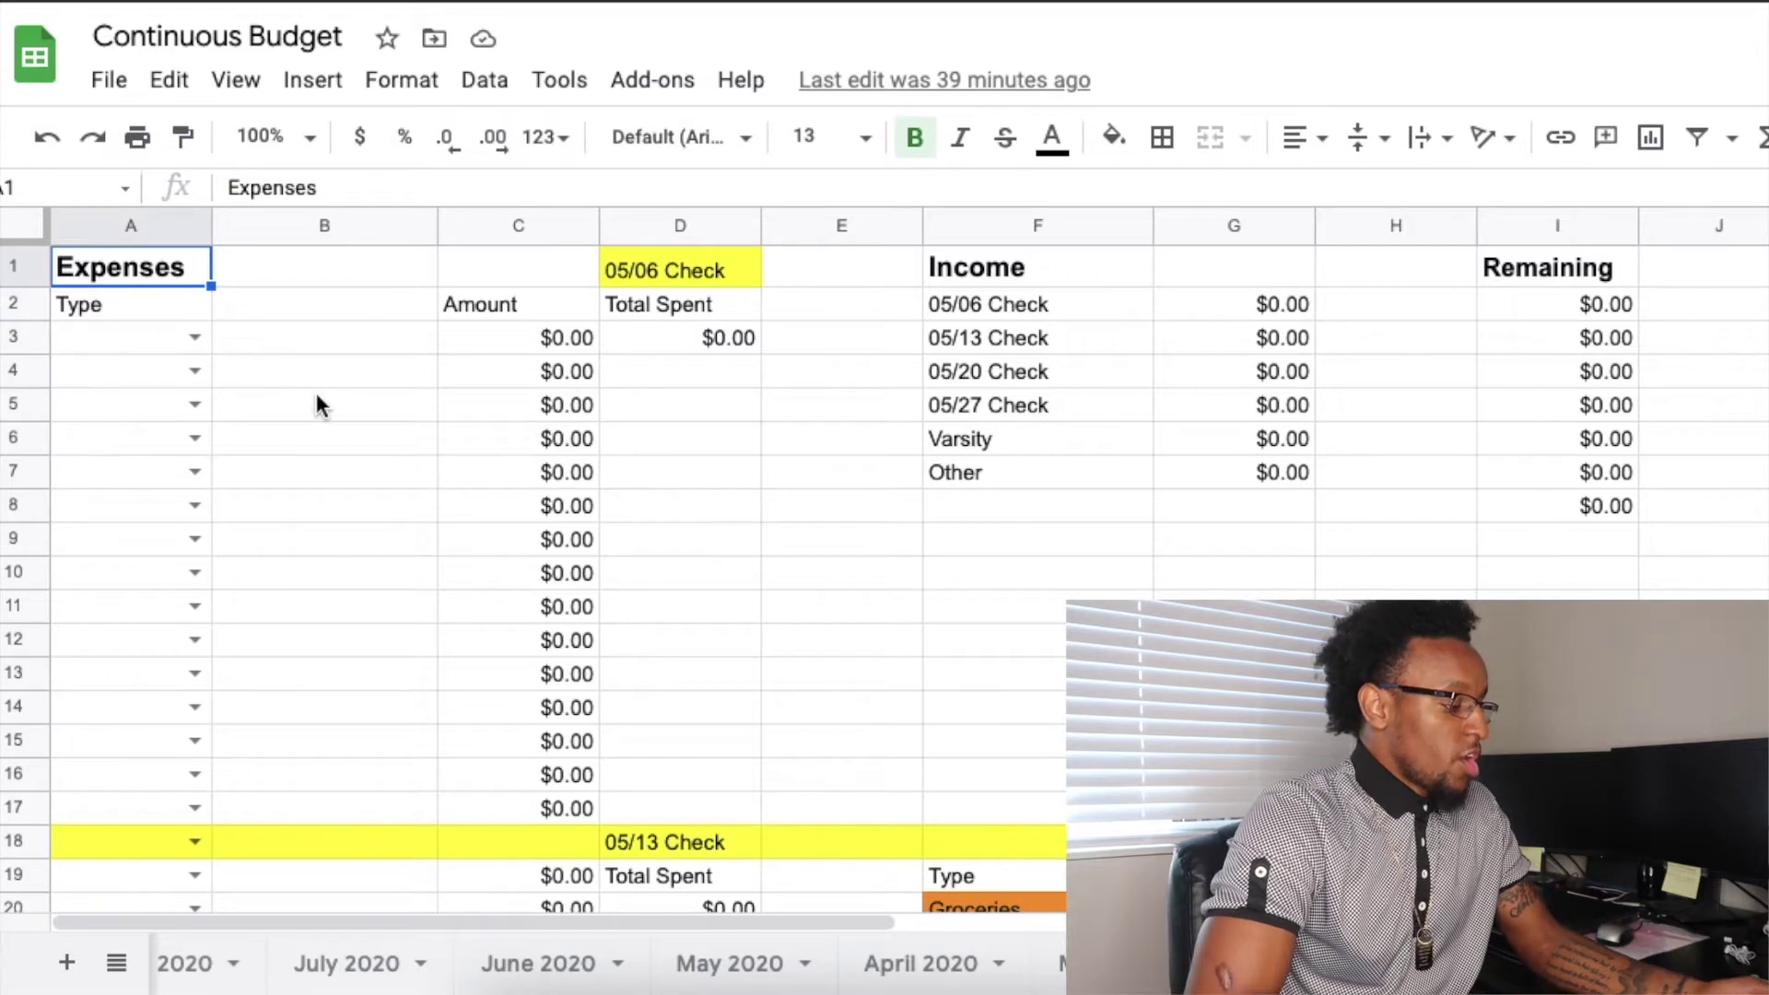
Step: Examine the Expenses columns for Type, Amount and Total Spent, including the category choices in A3 and the formula in D3
click(138, 225)
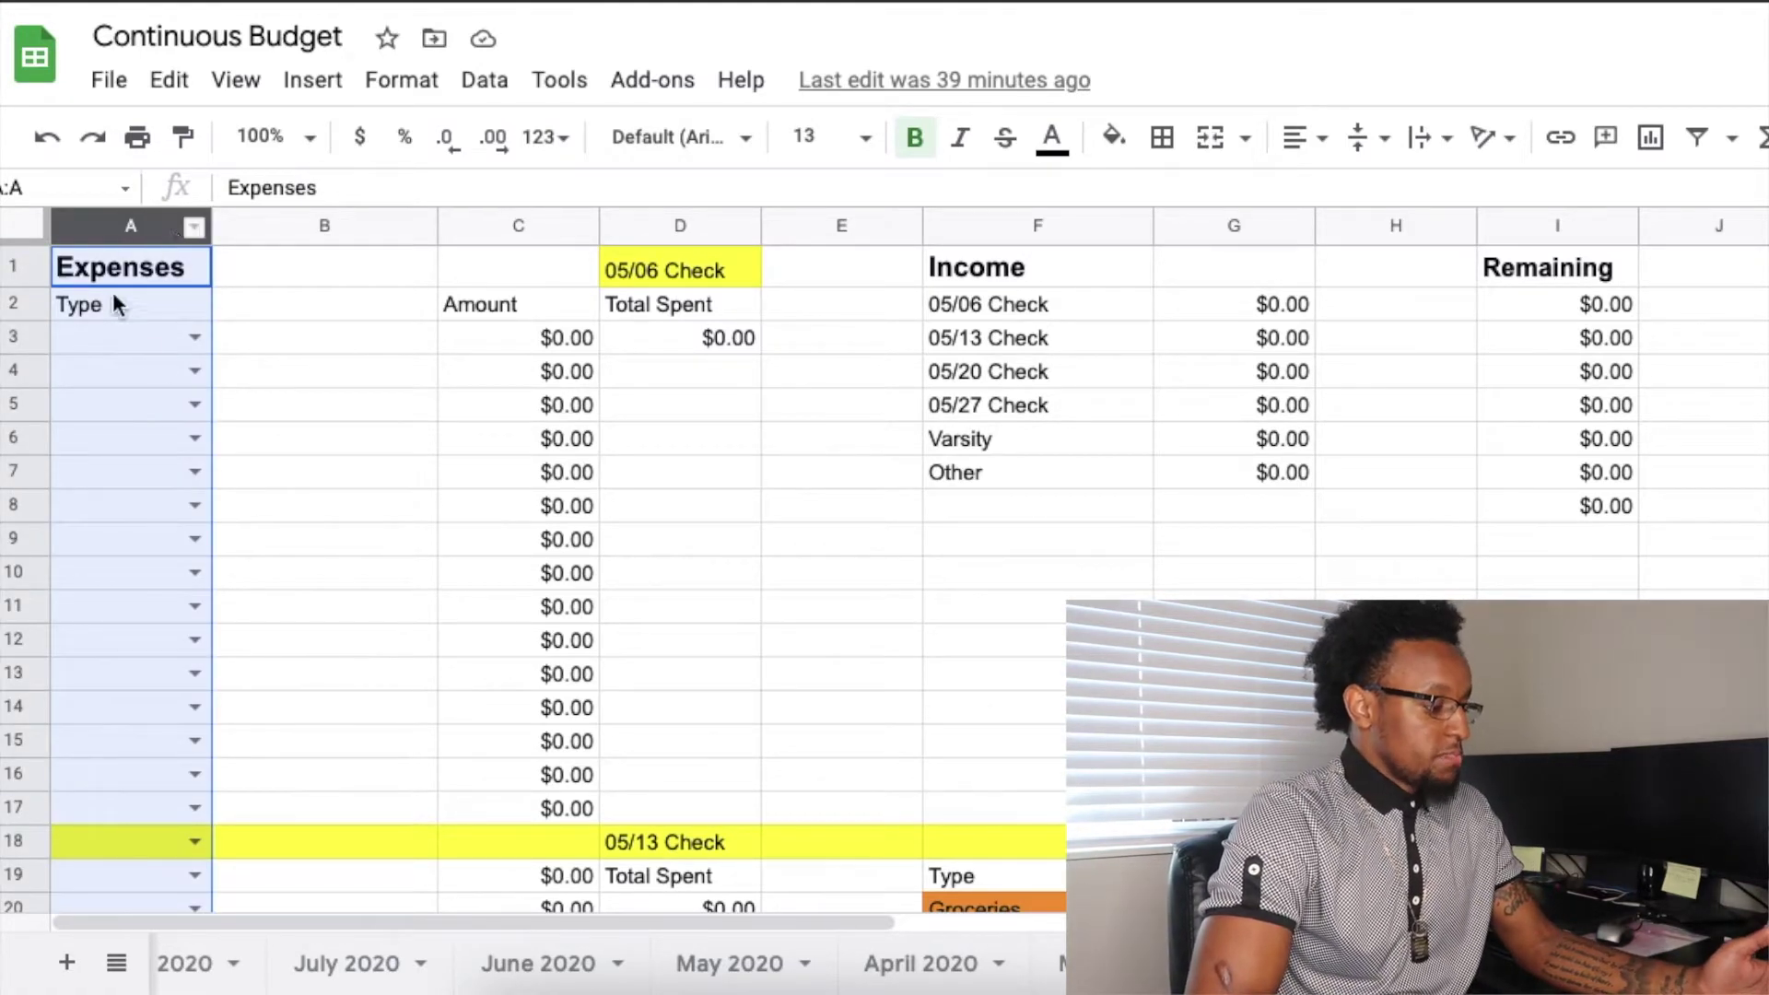
click(238, 272)
click(175, 228)
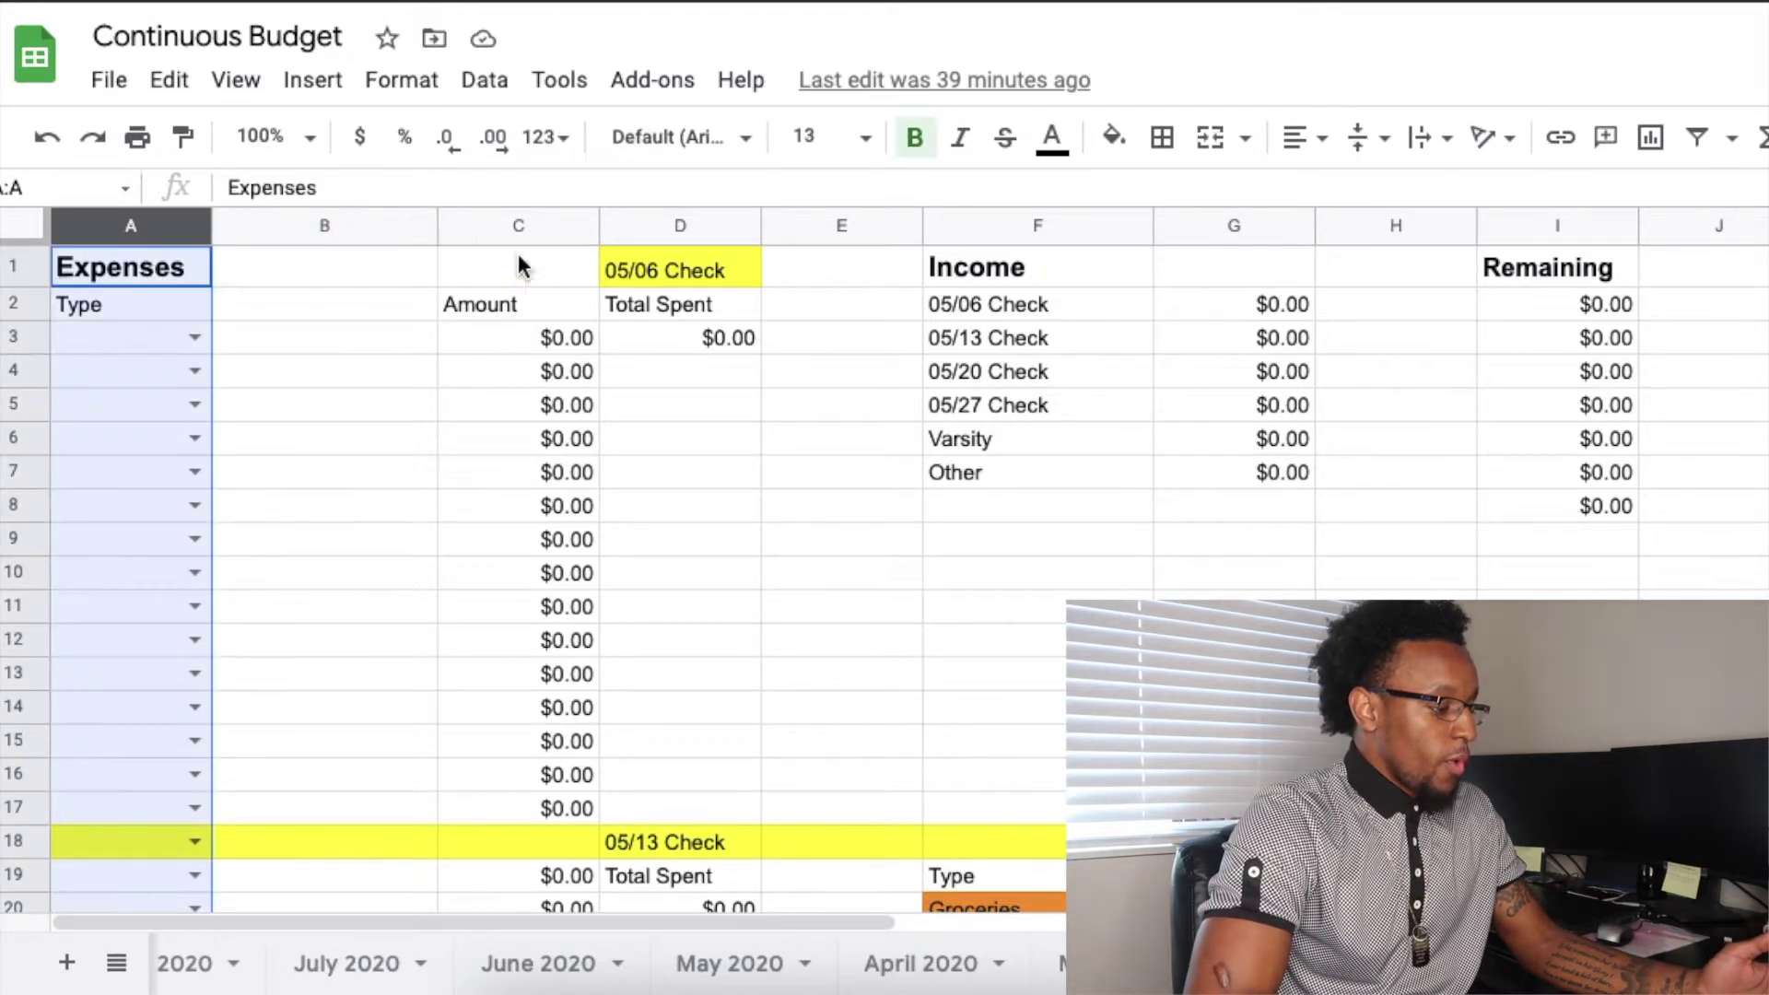
click(652, 230)
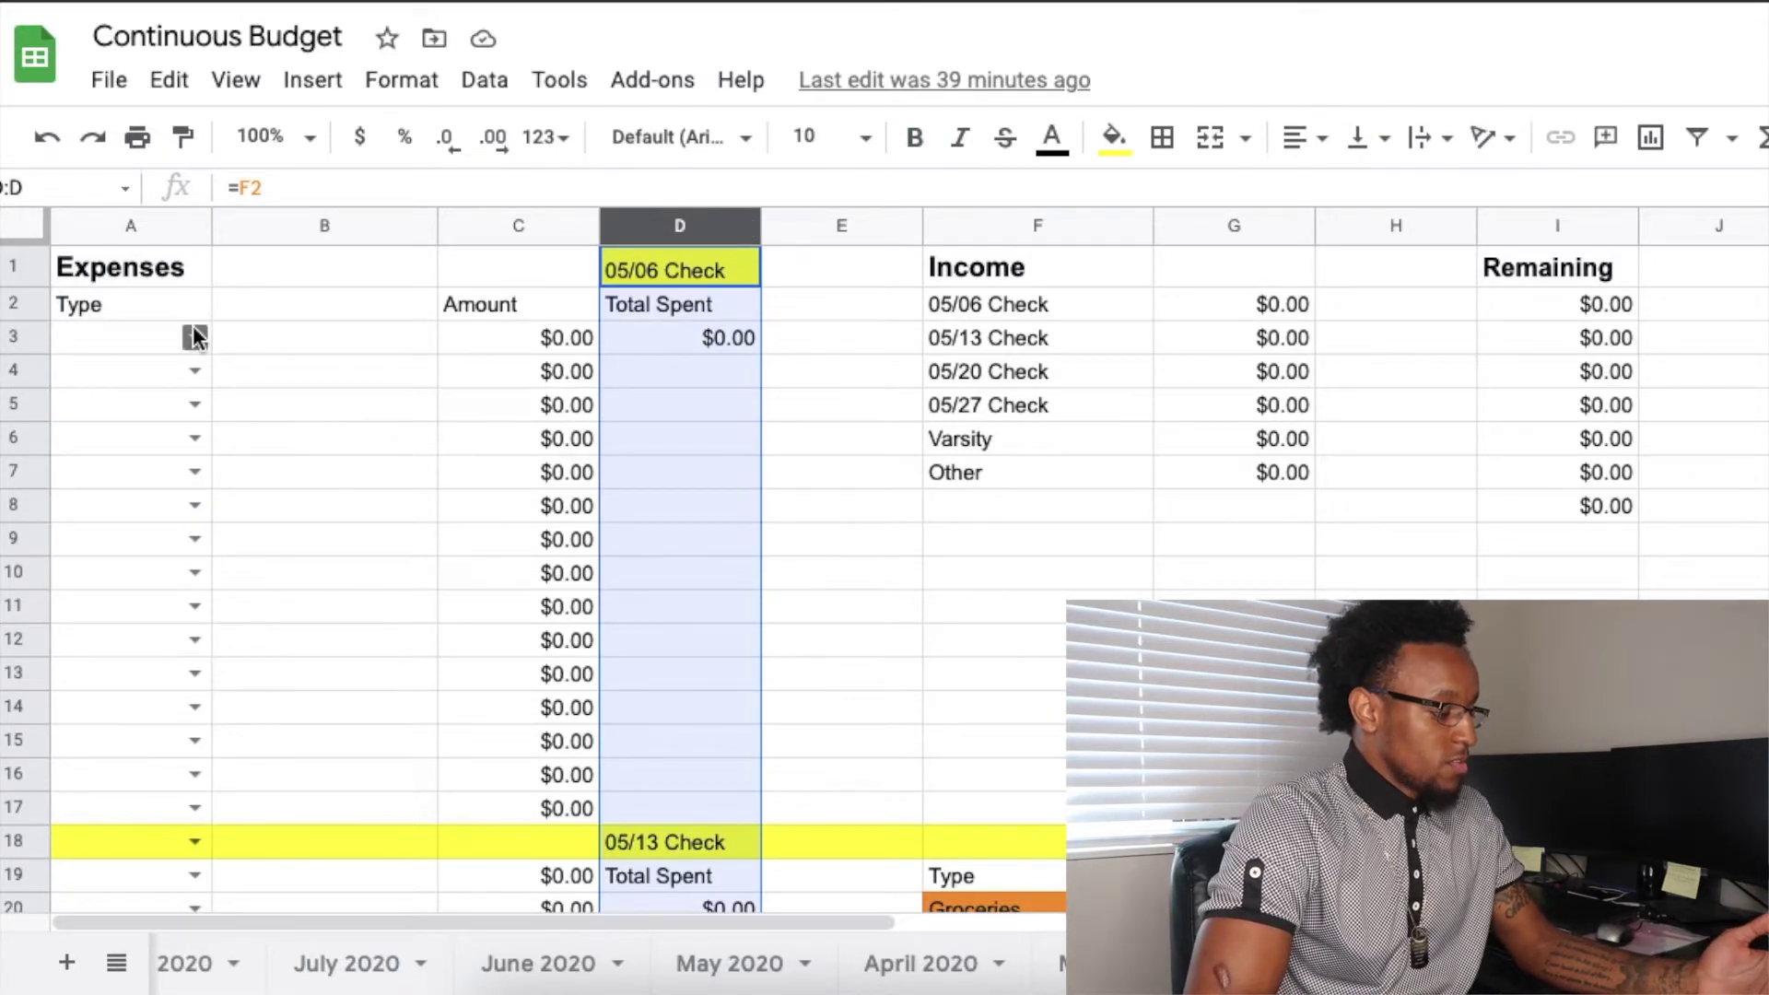
click(194, 339)
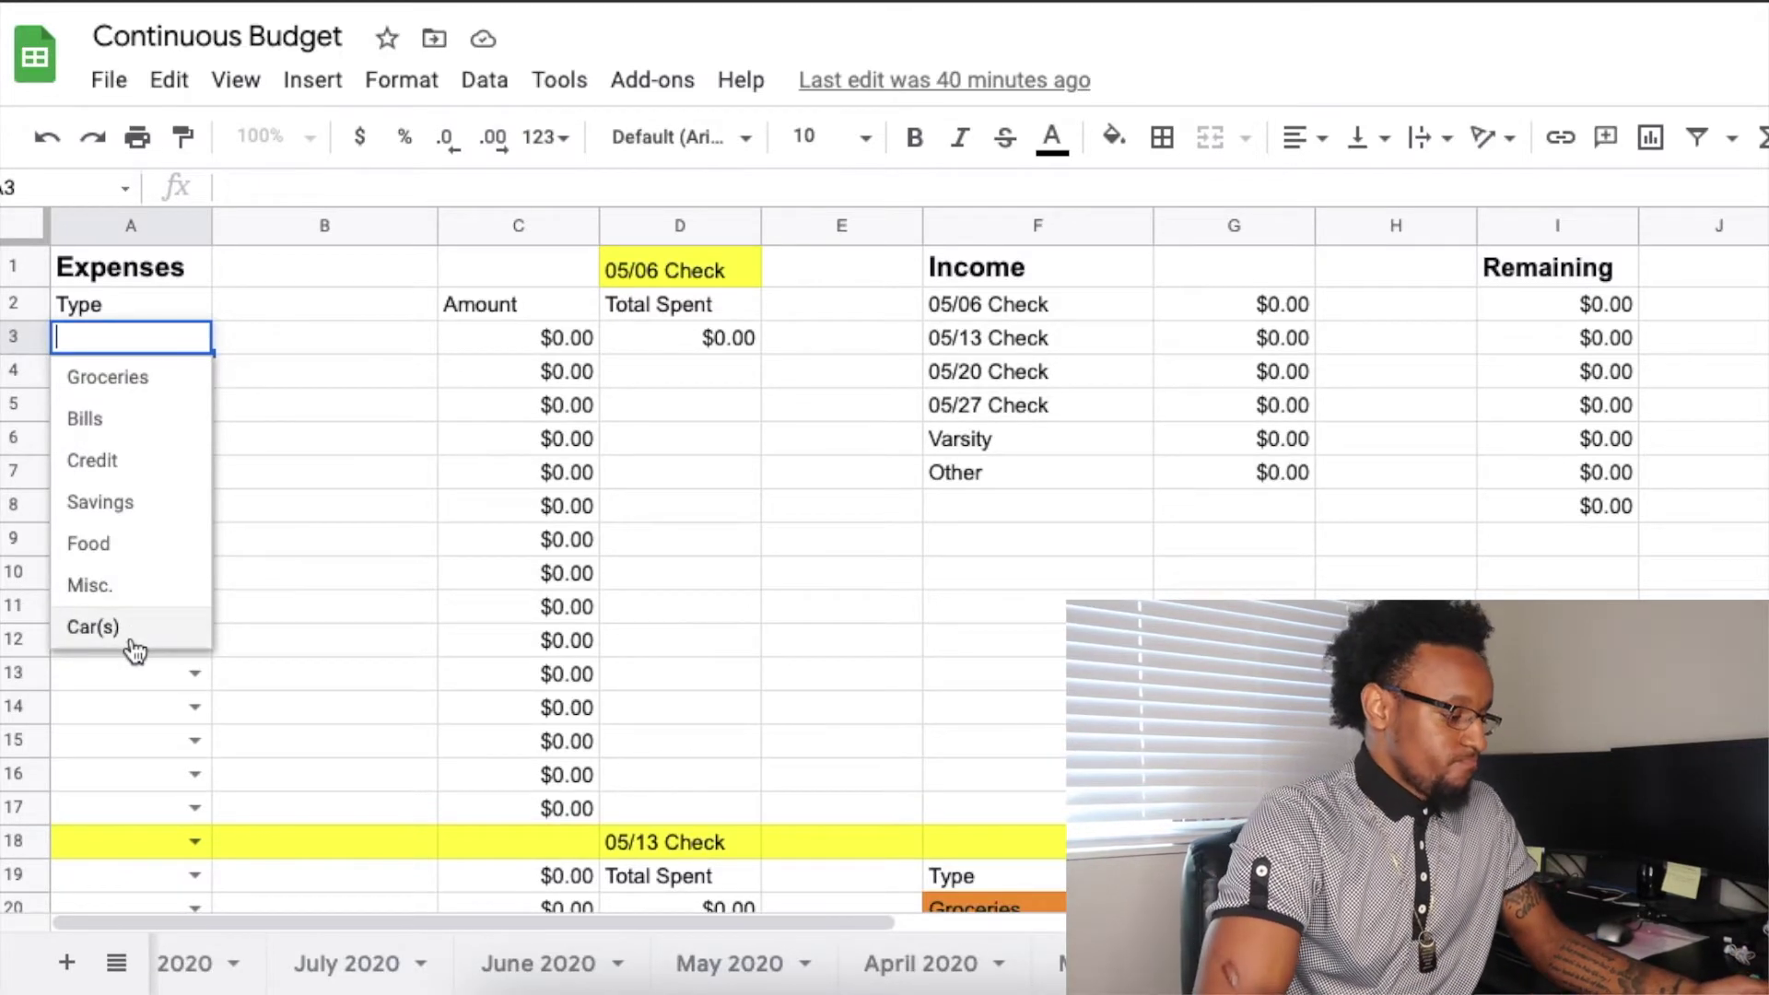
click(285, 339)
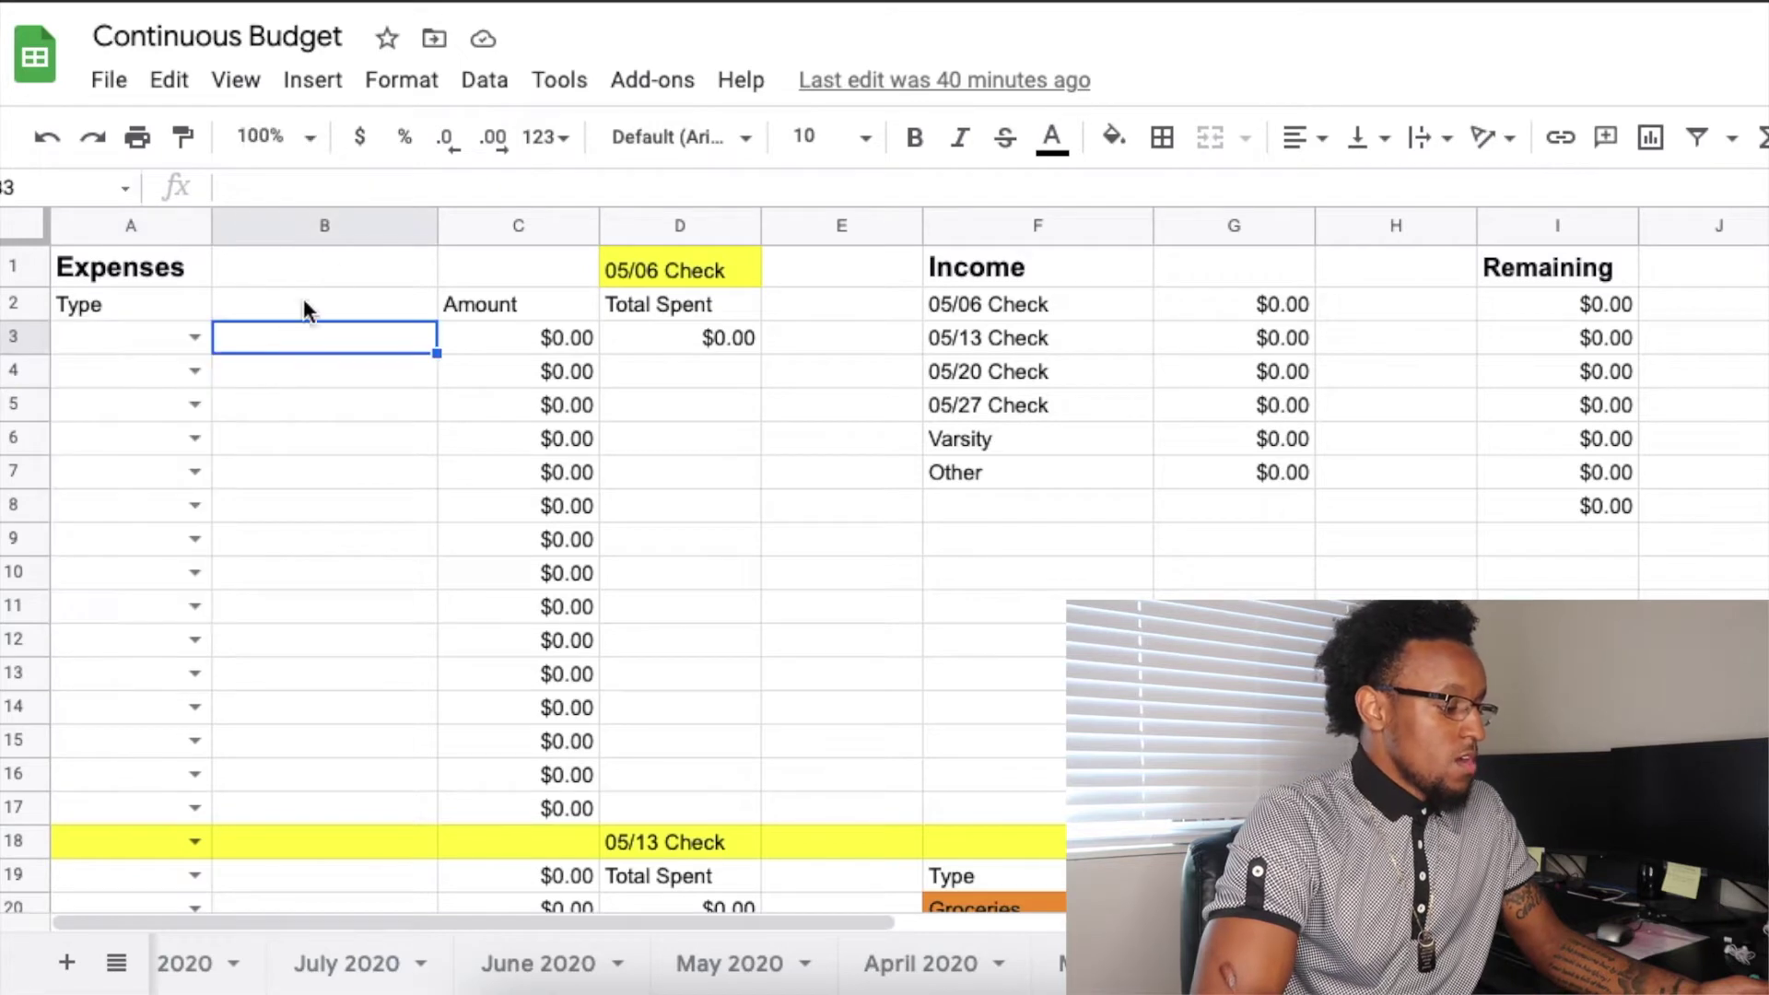
click(346, 223)
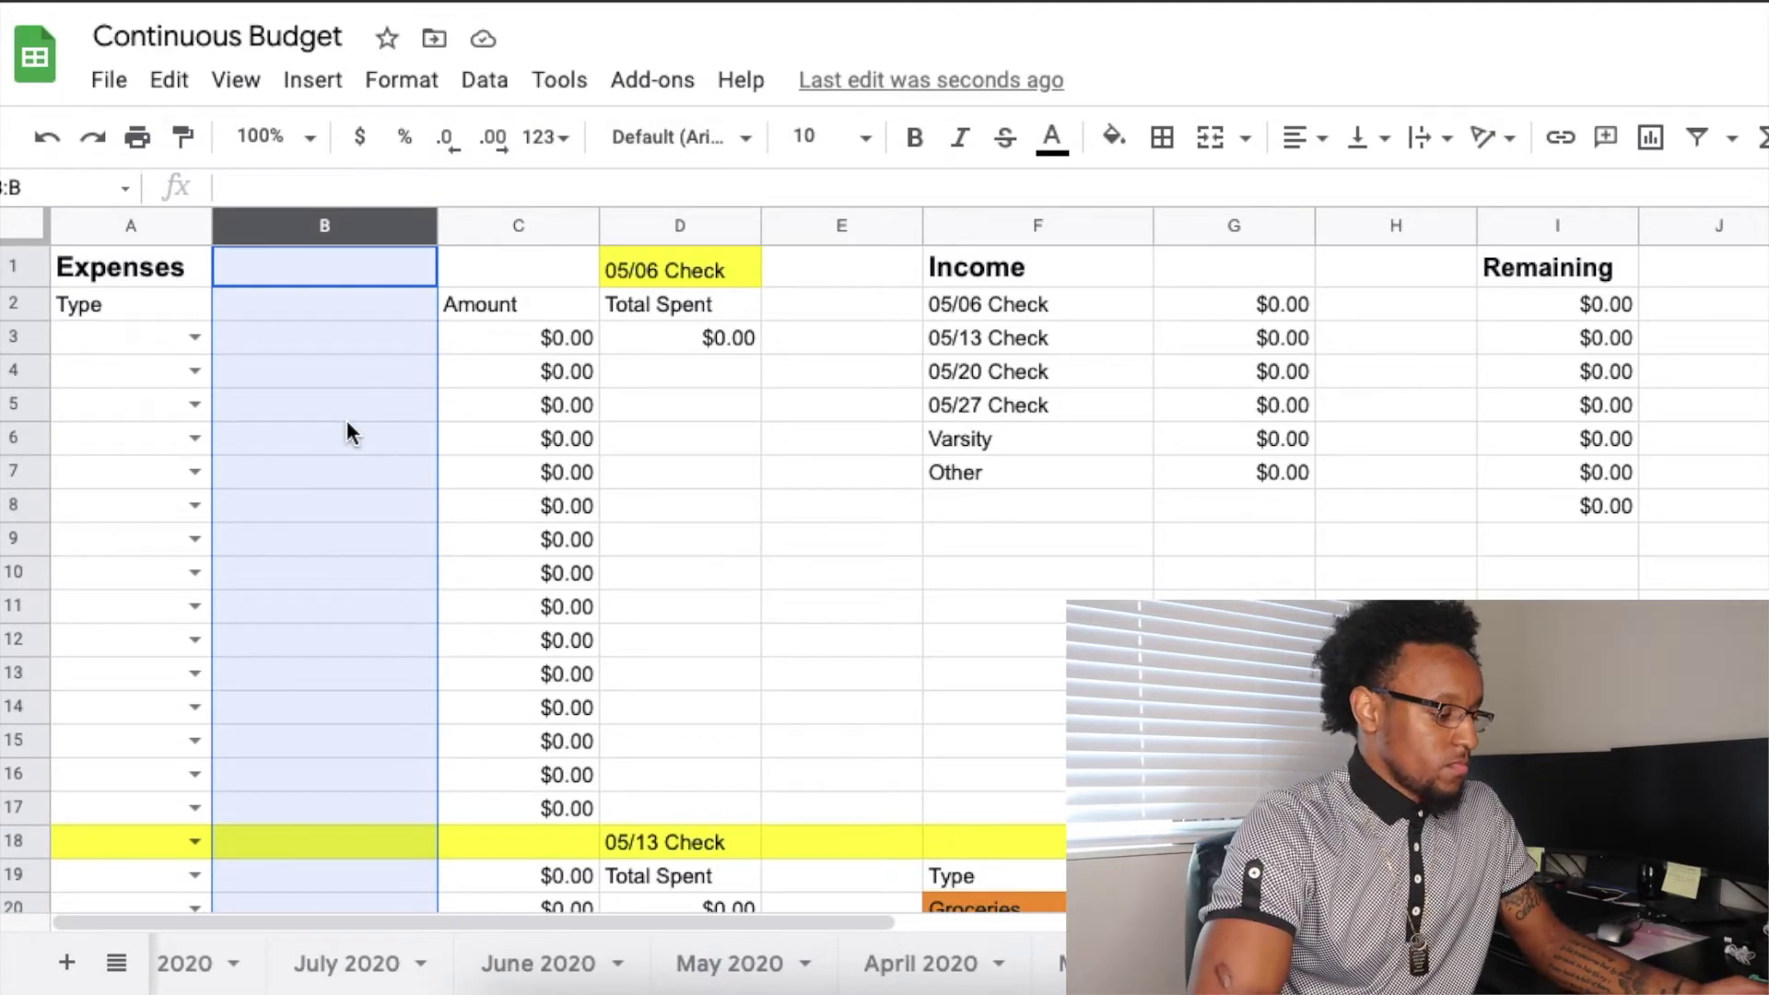
click(520, 231)
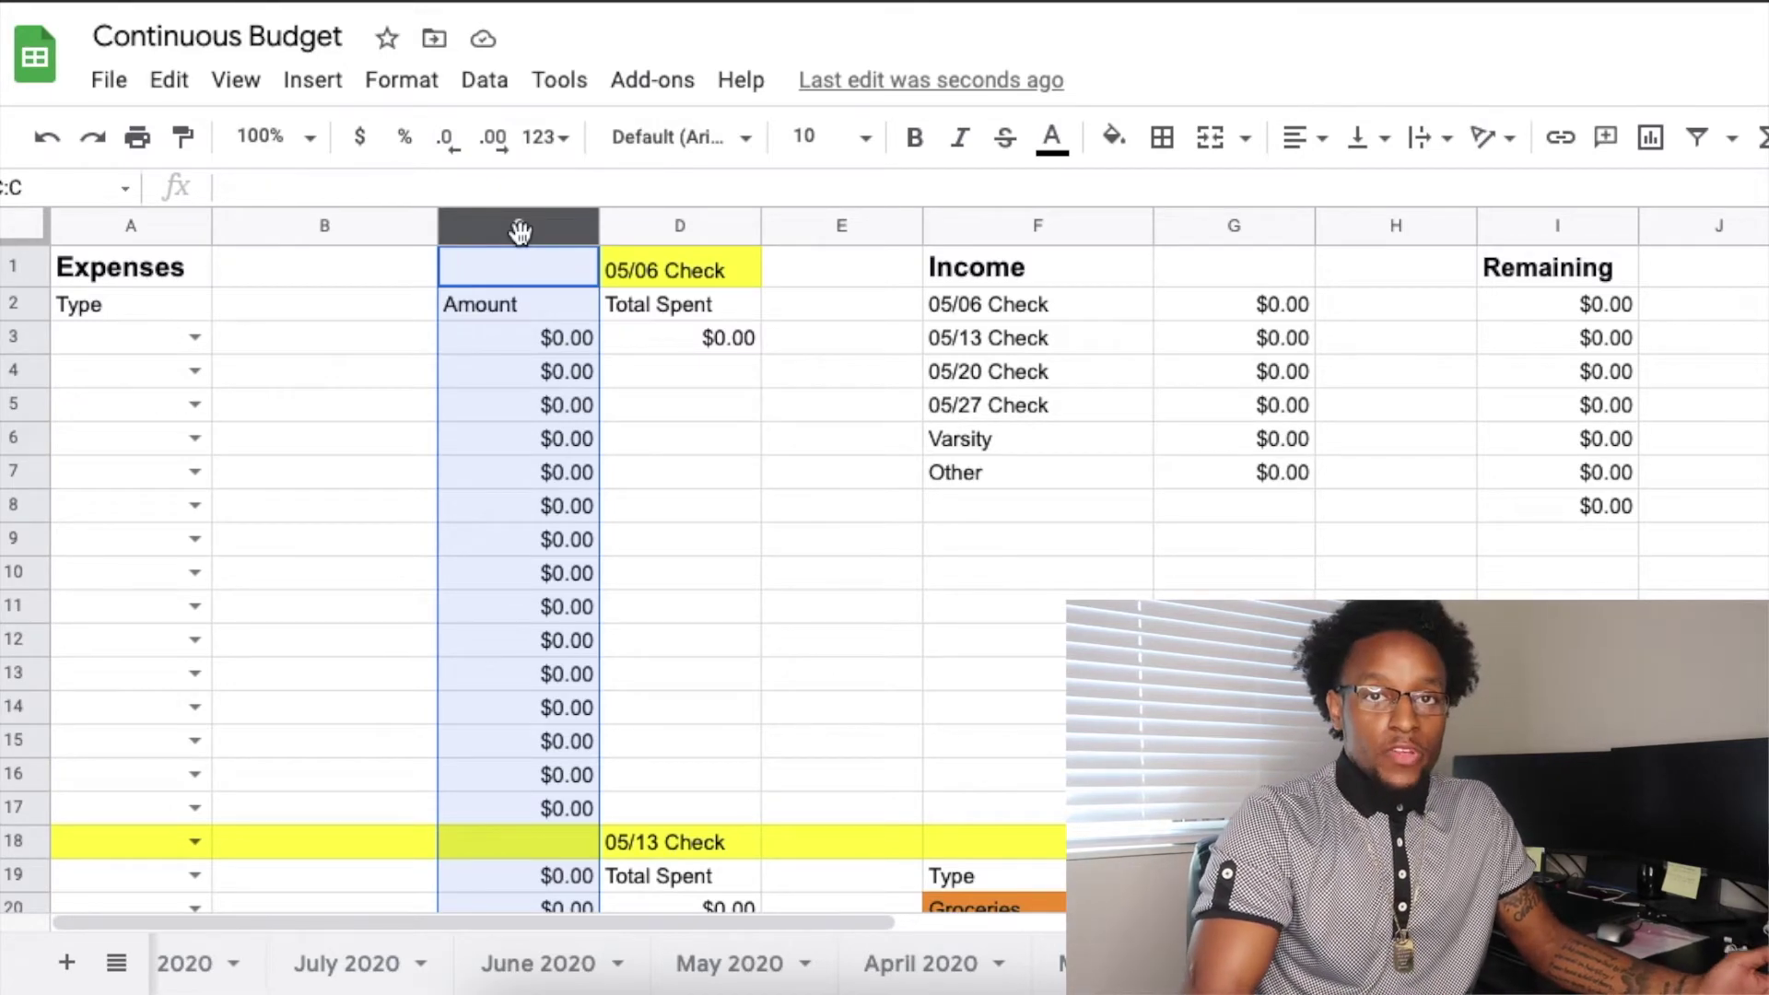
click(673, 227)
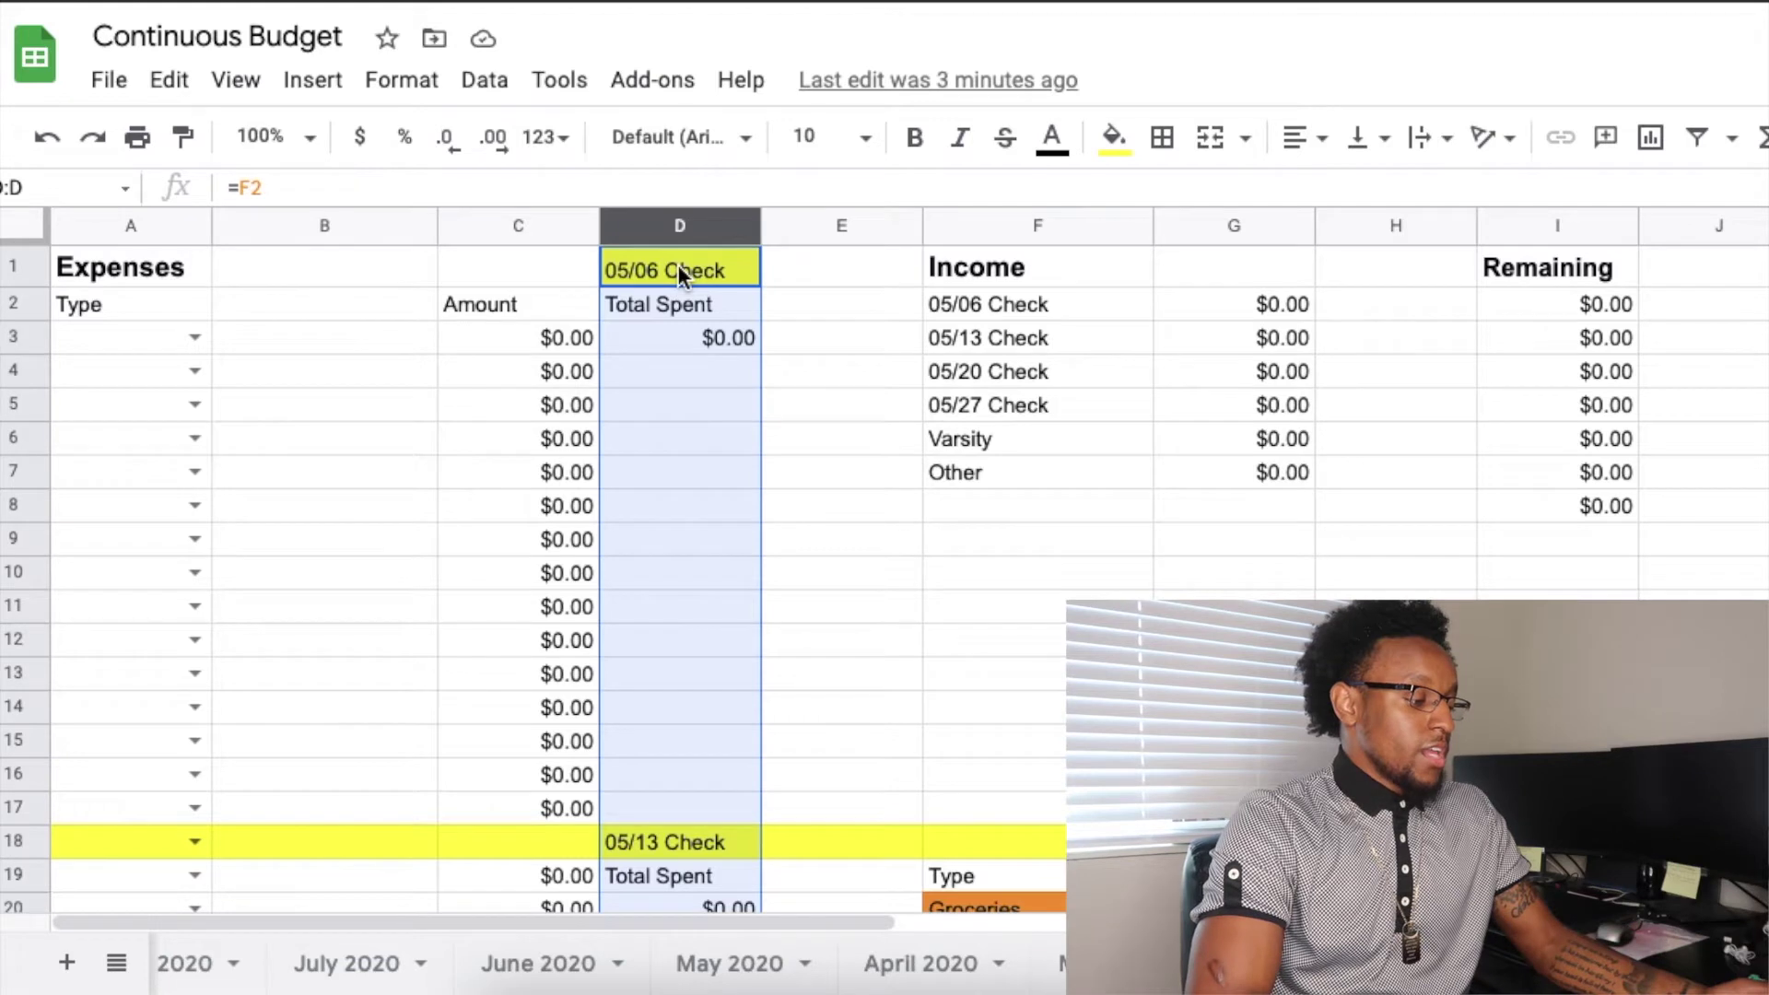
click(676, 338)
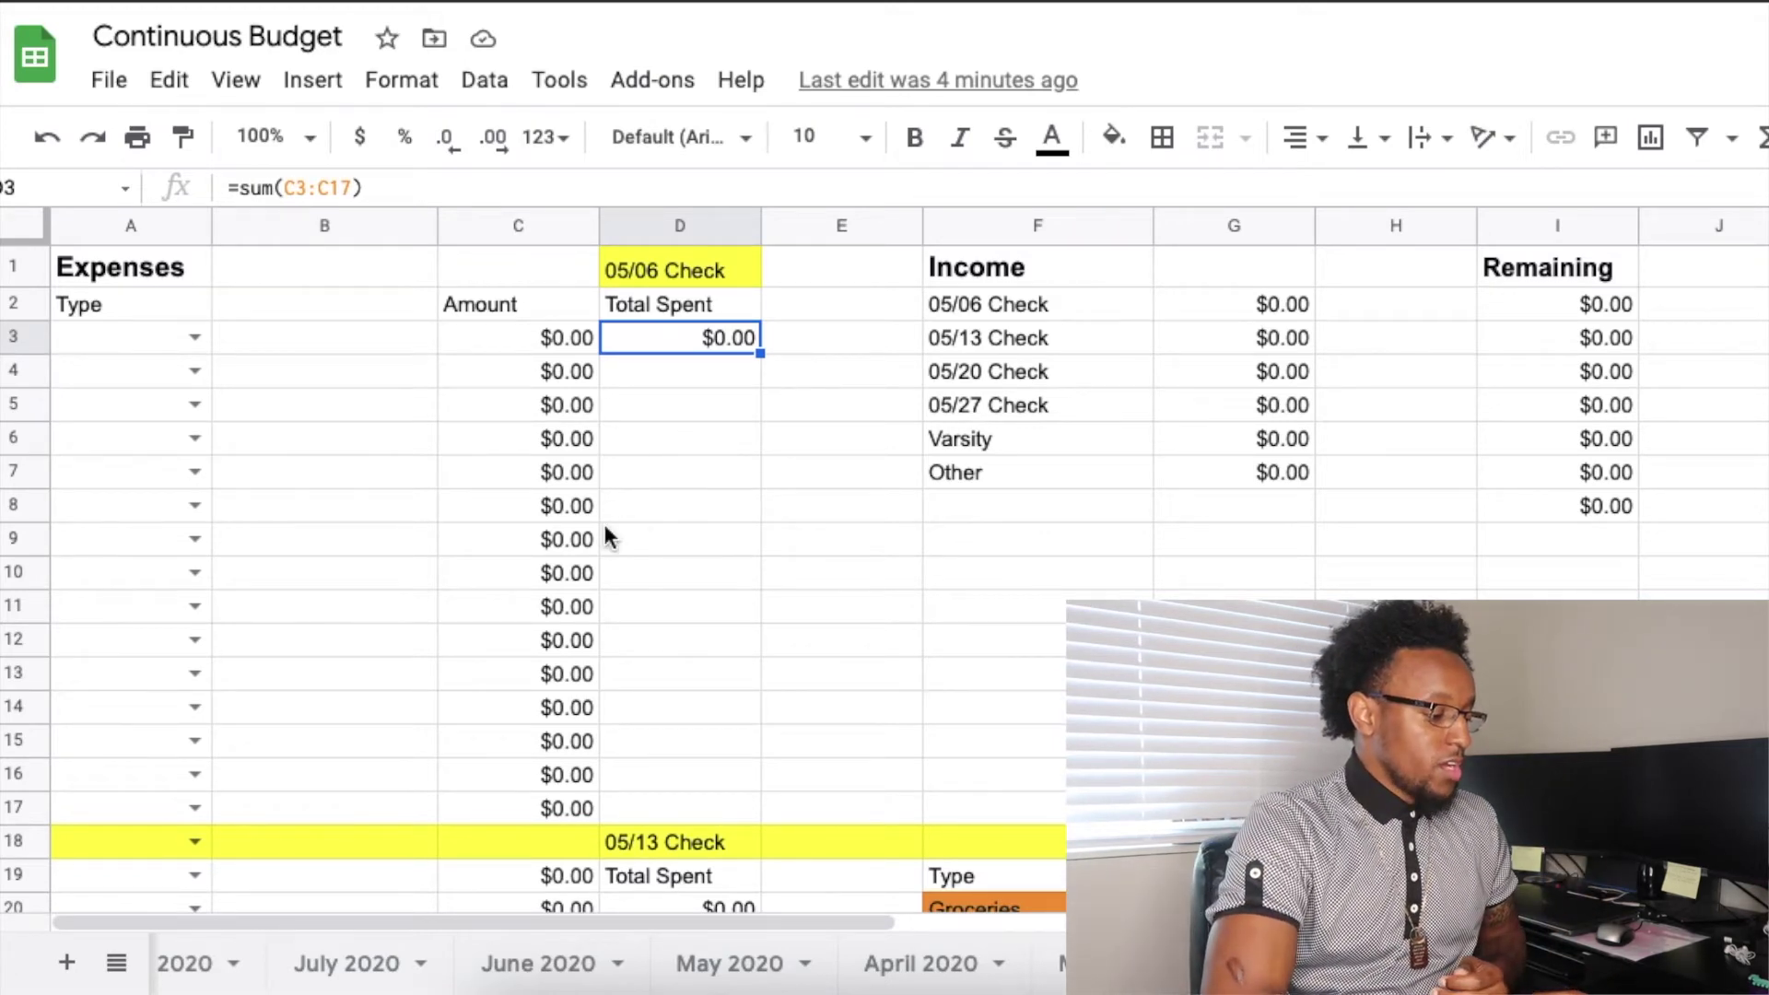
Step: Look through the expense sections for each check, down to Varsity Tutors, and return to the top of the sheet
scroll(606, 534, down, 5)
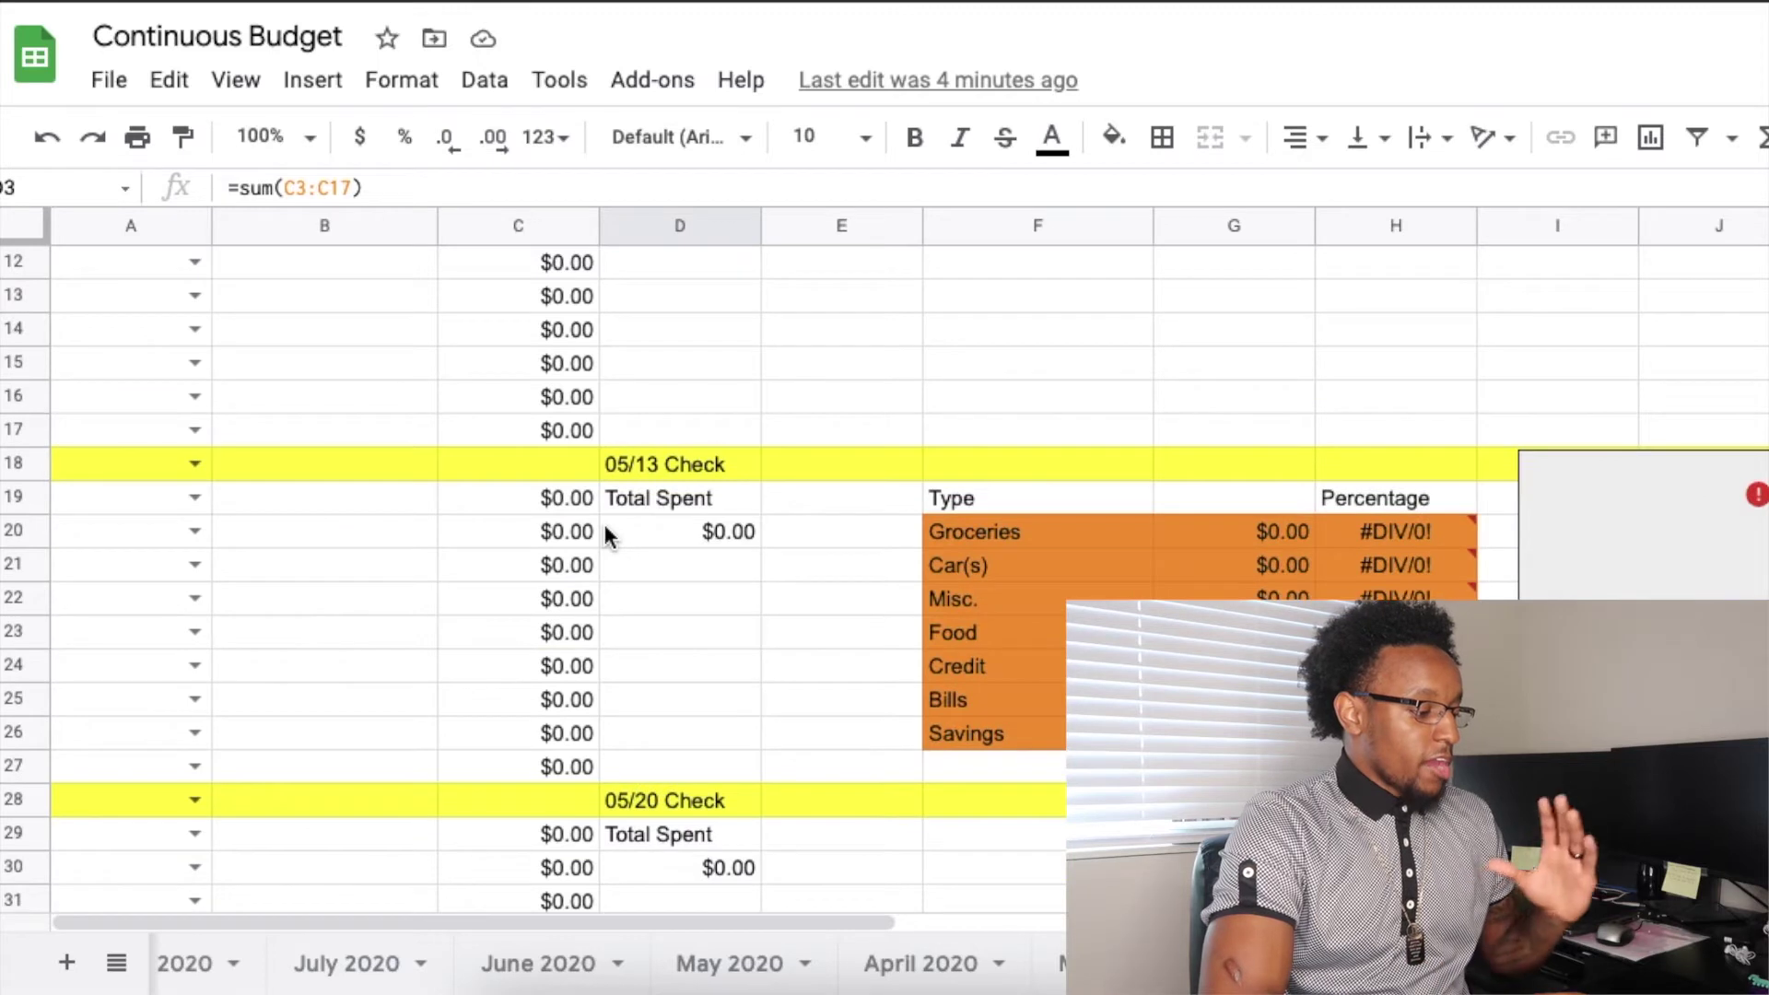
scroll(605, 523, up, 5)
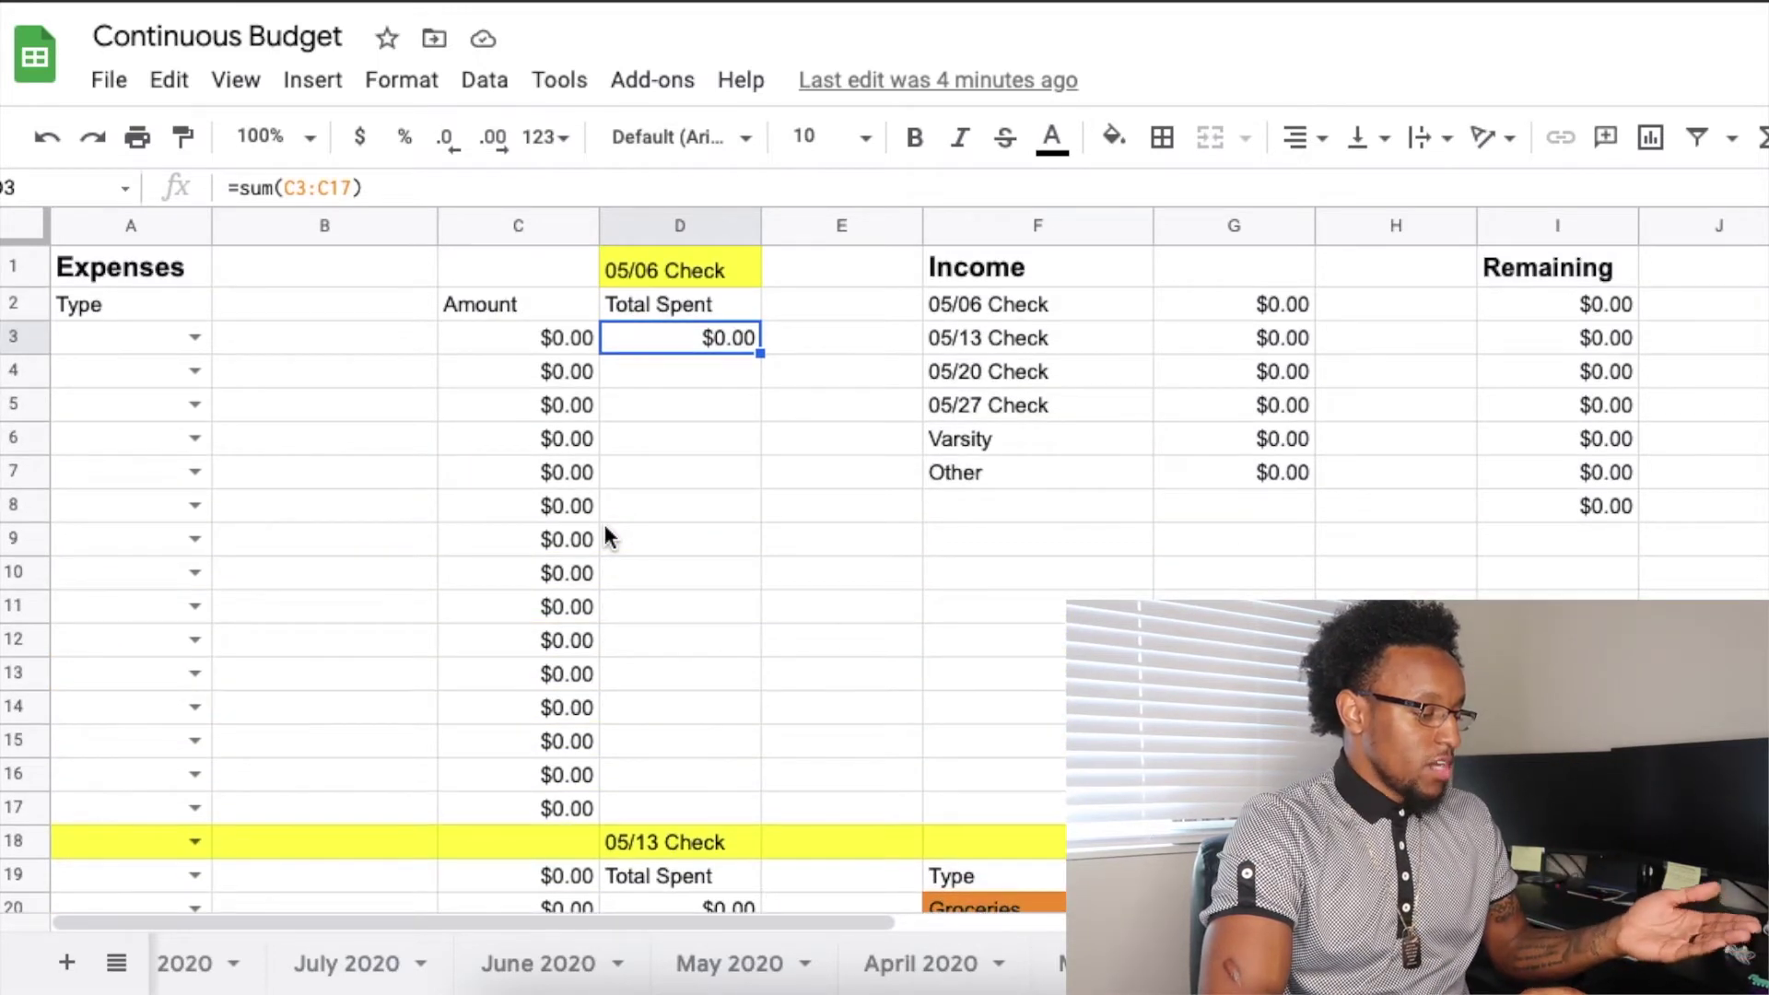
scroll(604, 523, down, 1)
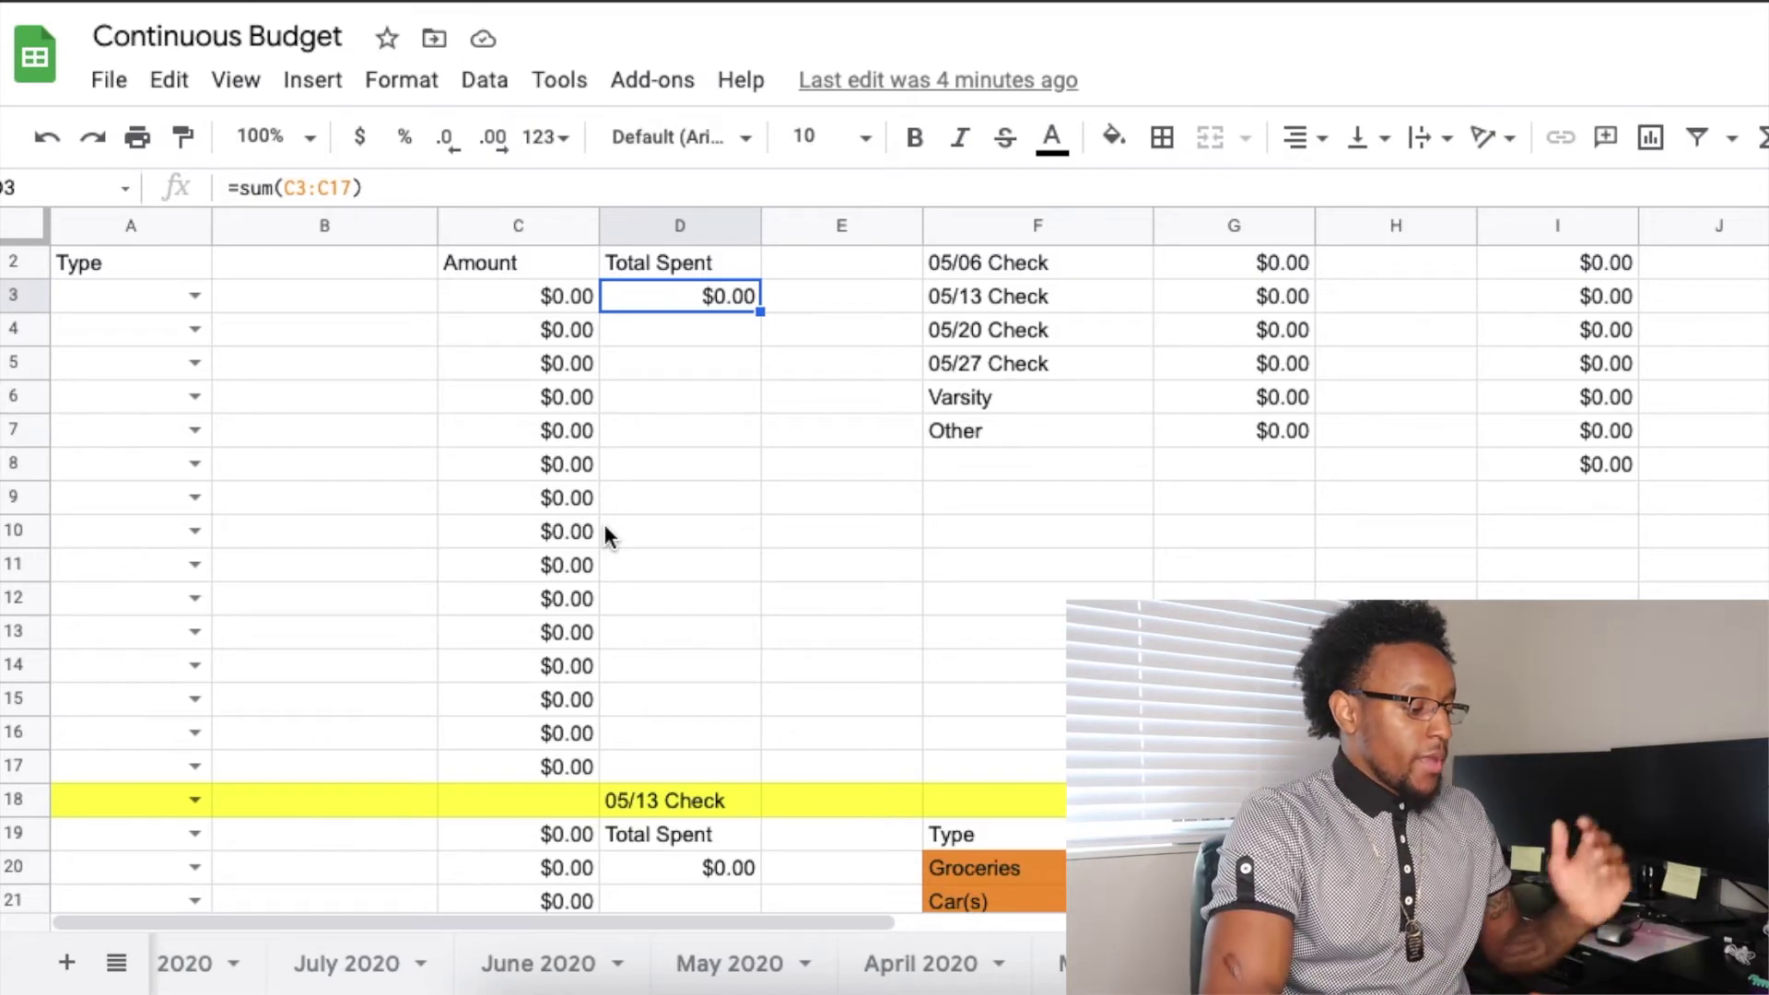
scroll(605, 594, down, 2)
scroll(605, 598, down, 3)
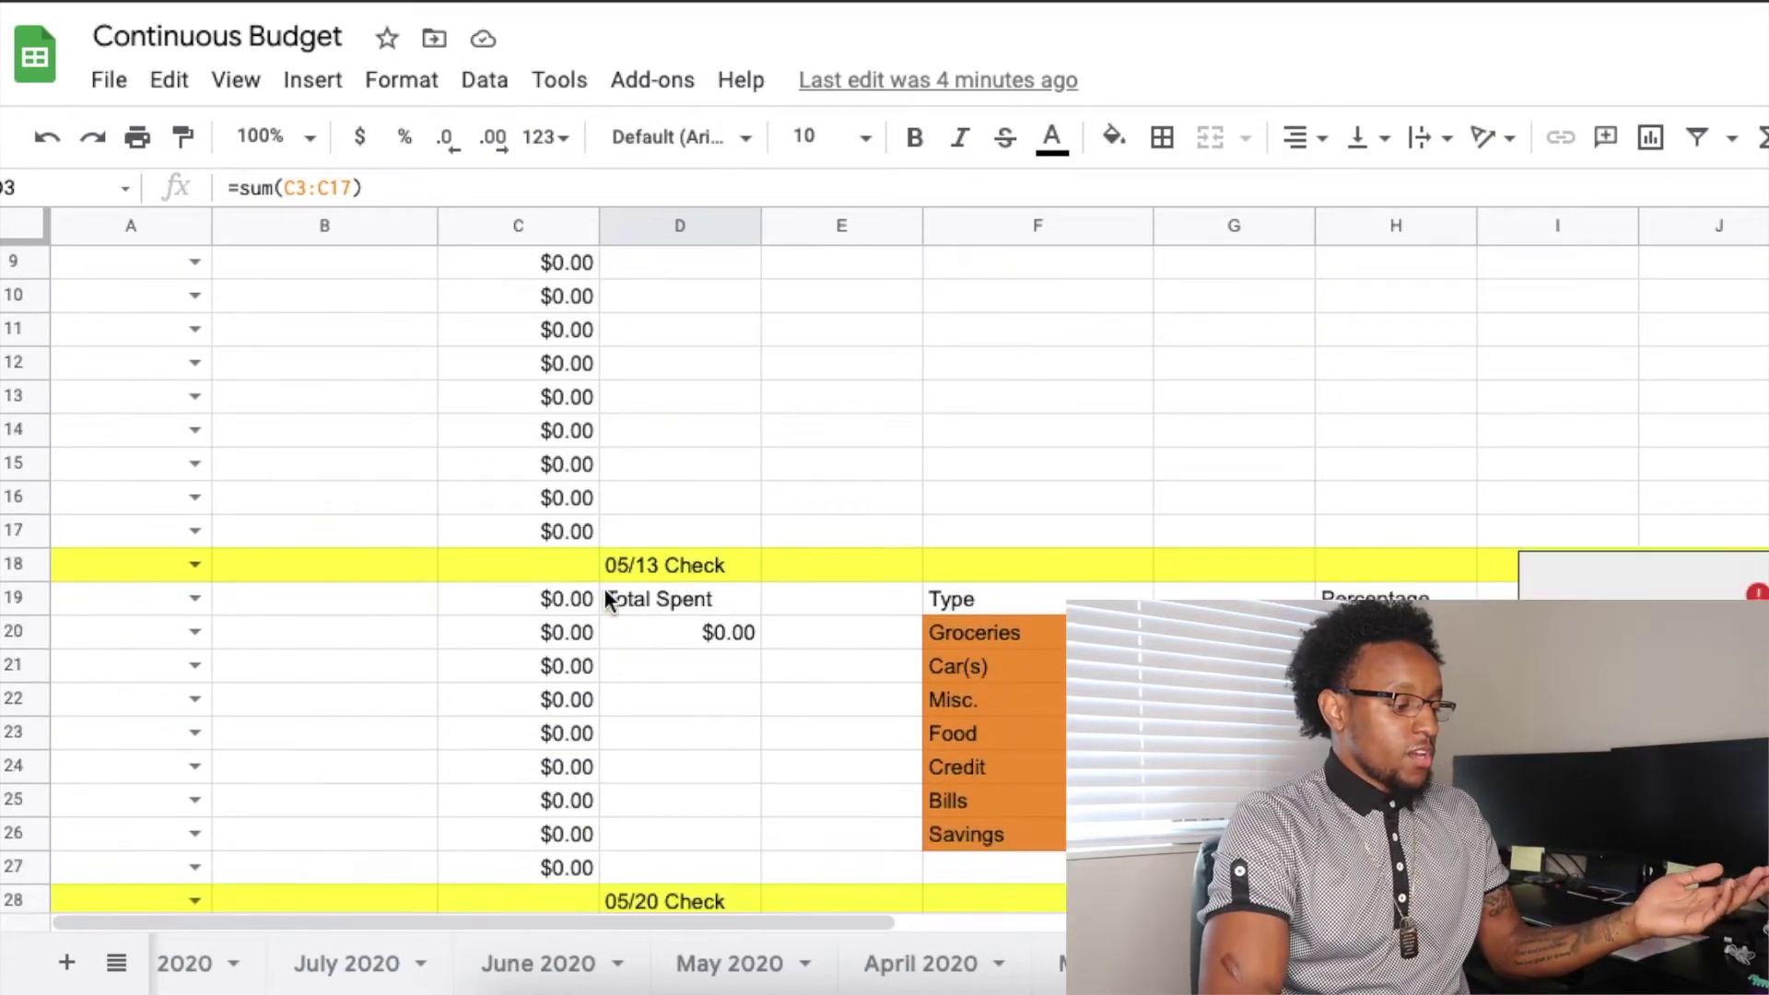
scroll(604, 599, down, 7)
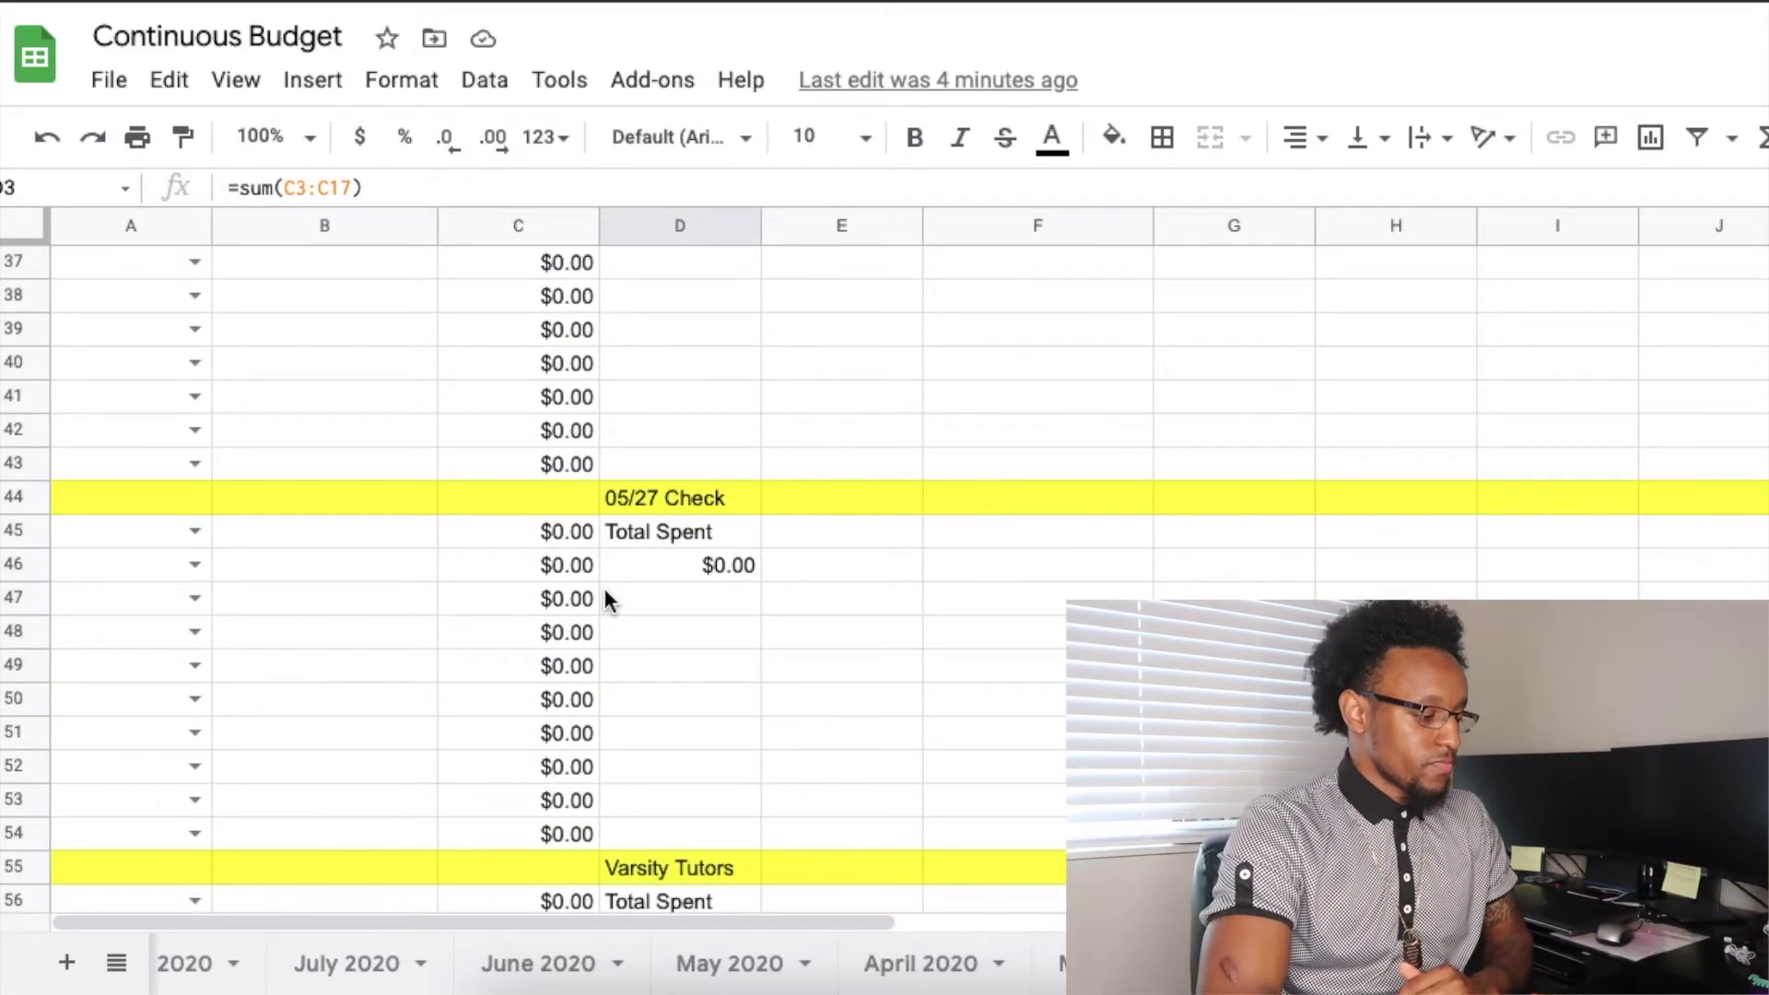
scroll(777, 551, up, 5)
scroll(779, 551, up, 7)
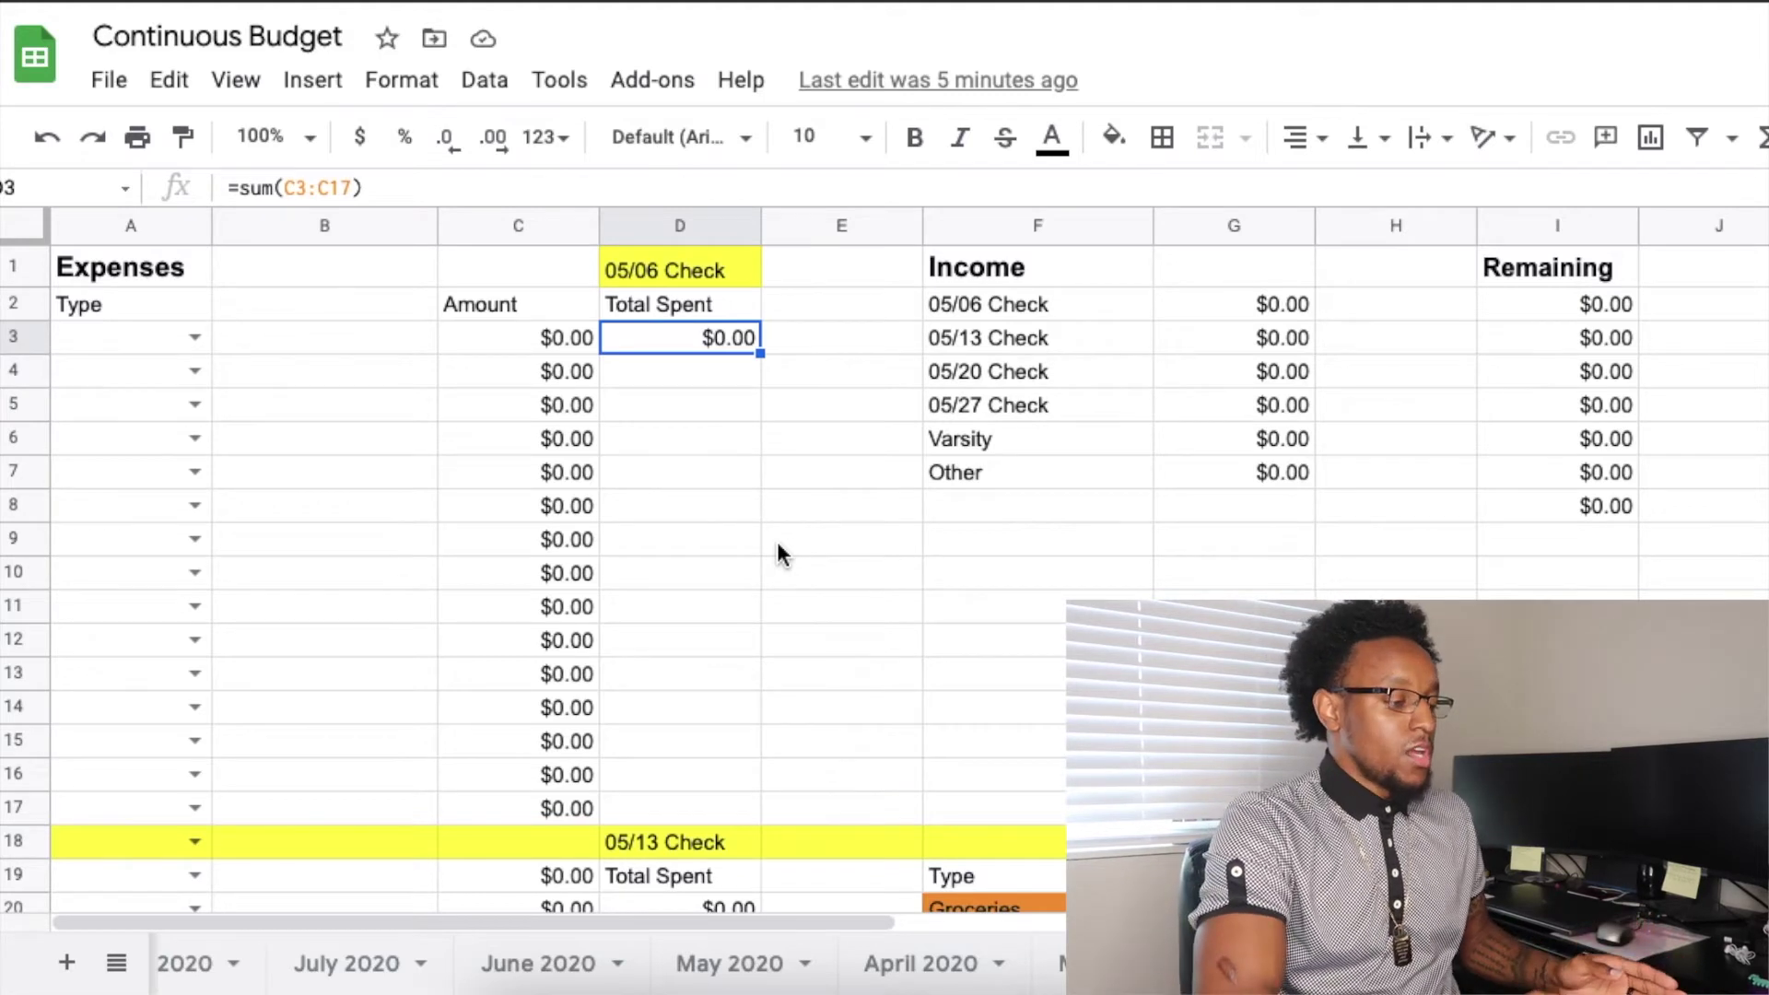
Step: Examine the Income and Remaining block in F1:I8, going through the dated check entries from 05/06 to 05/27
click(898, 267)
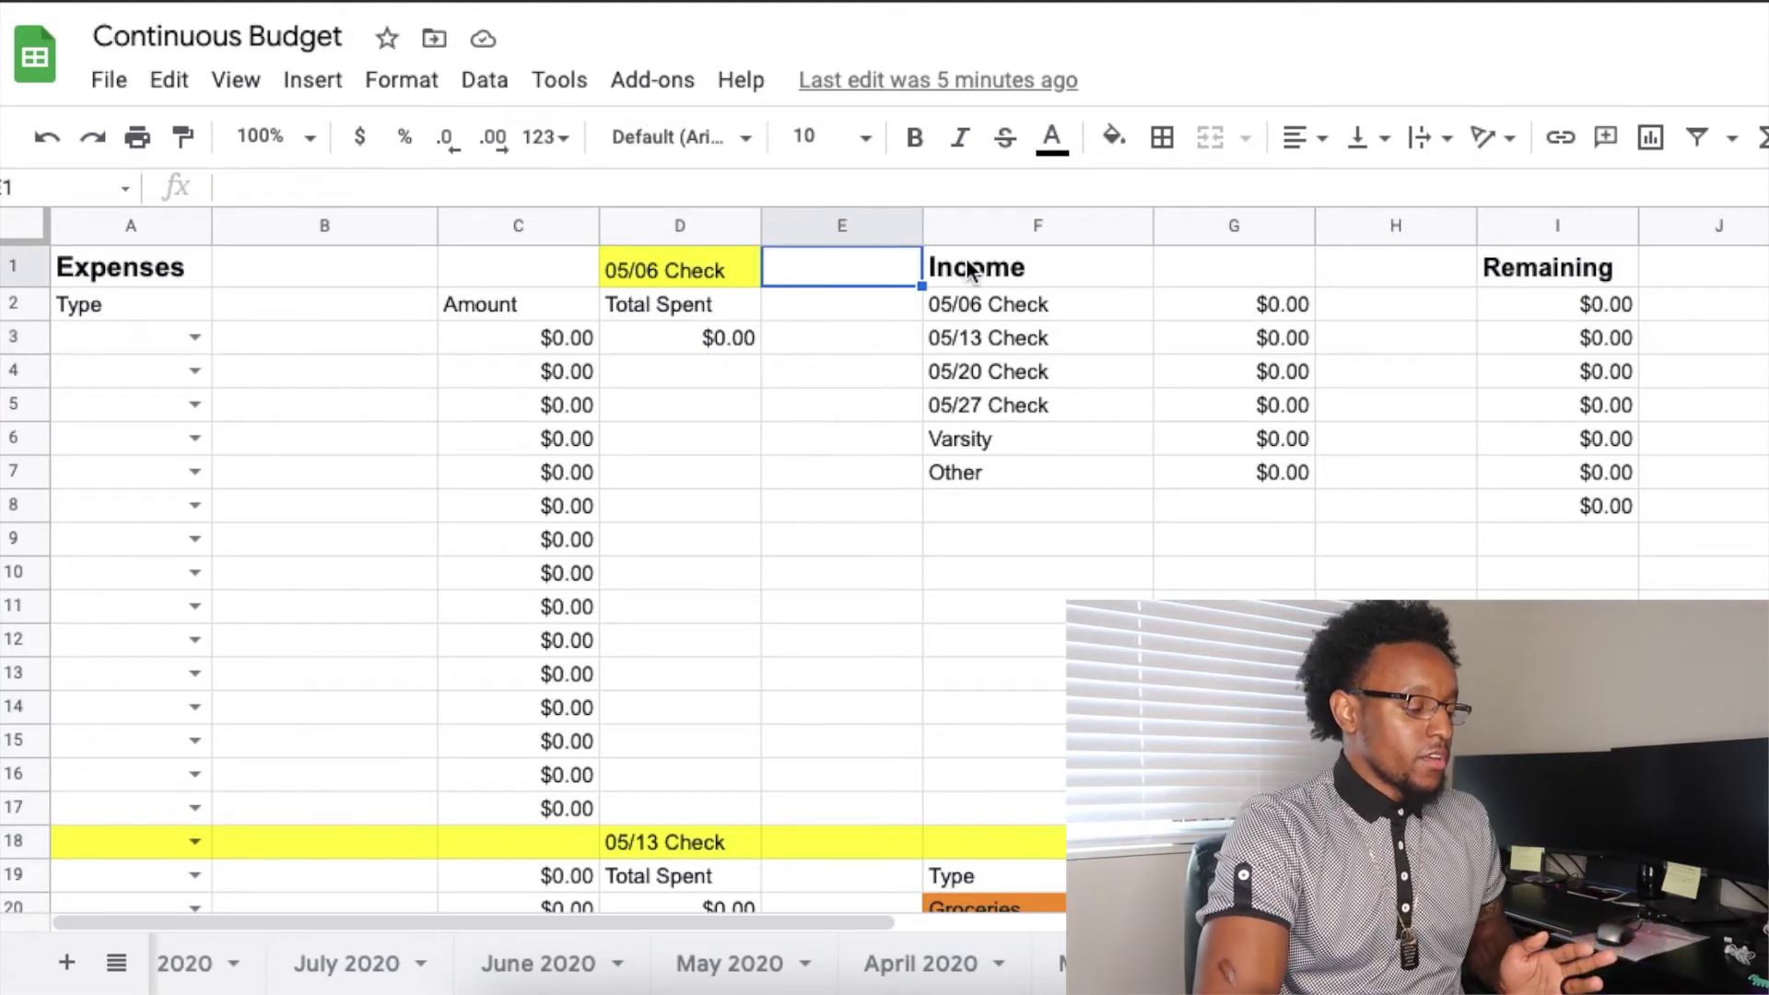
click(969, 268)
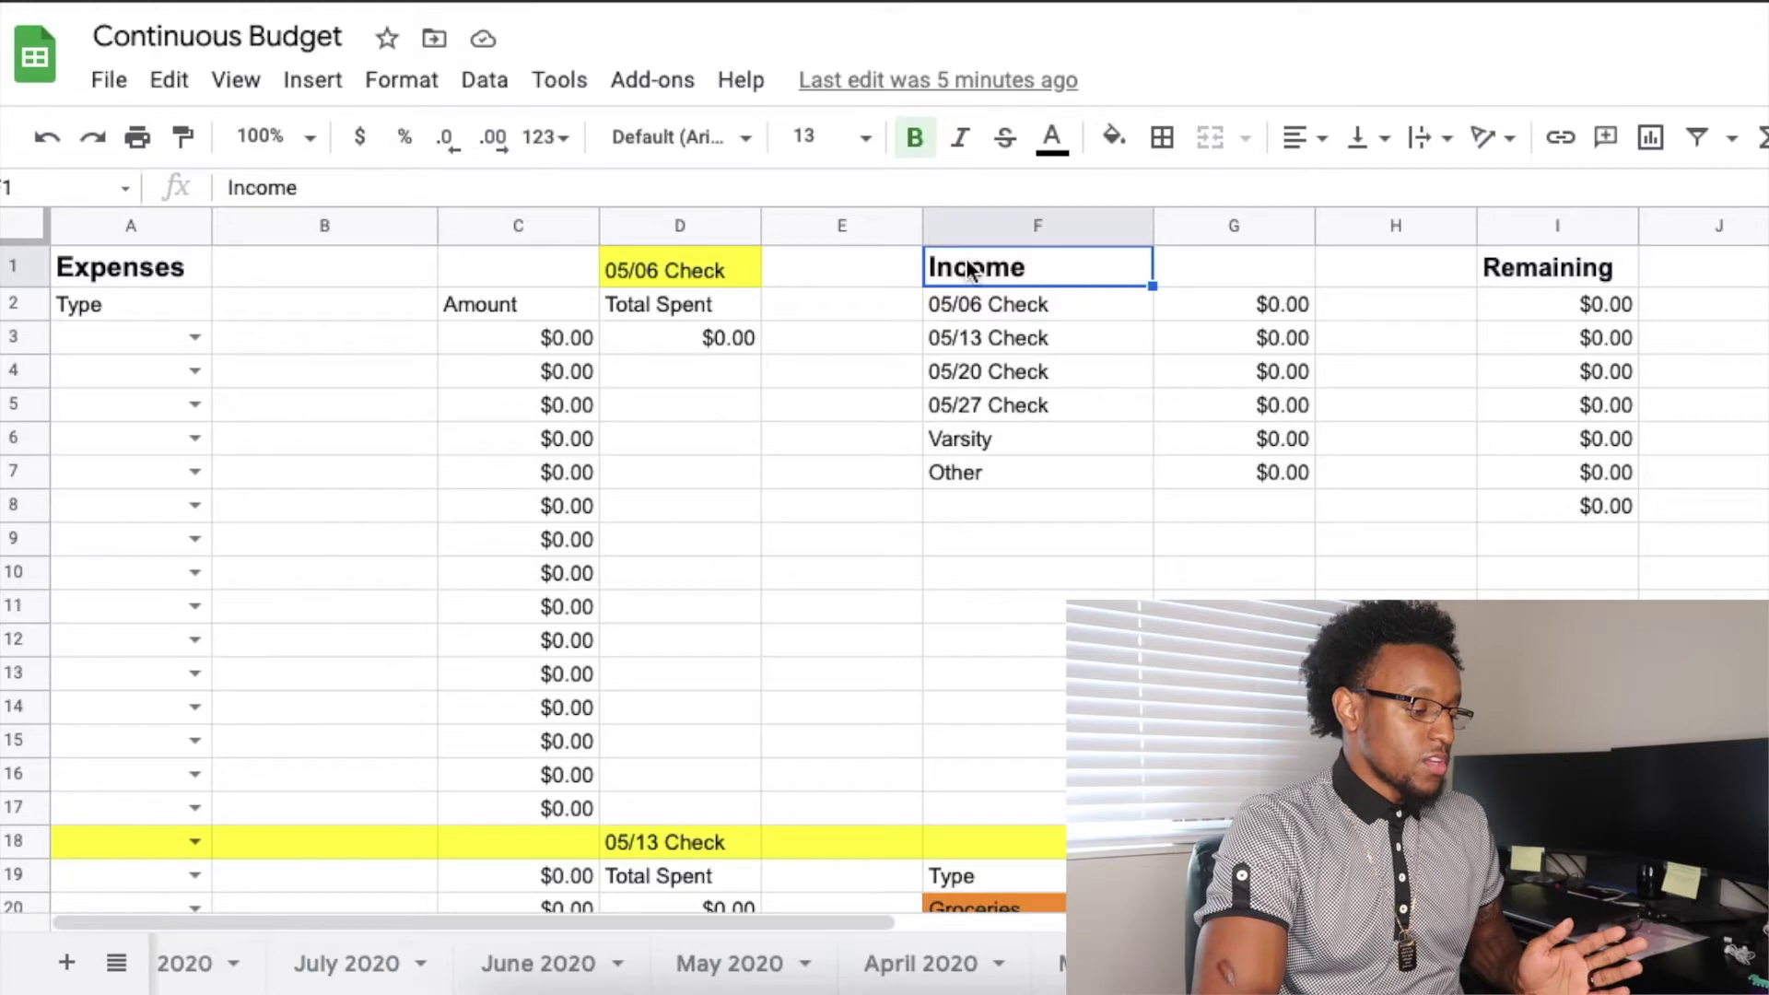
drag(969, 268, 1529, 518)
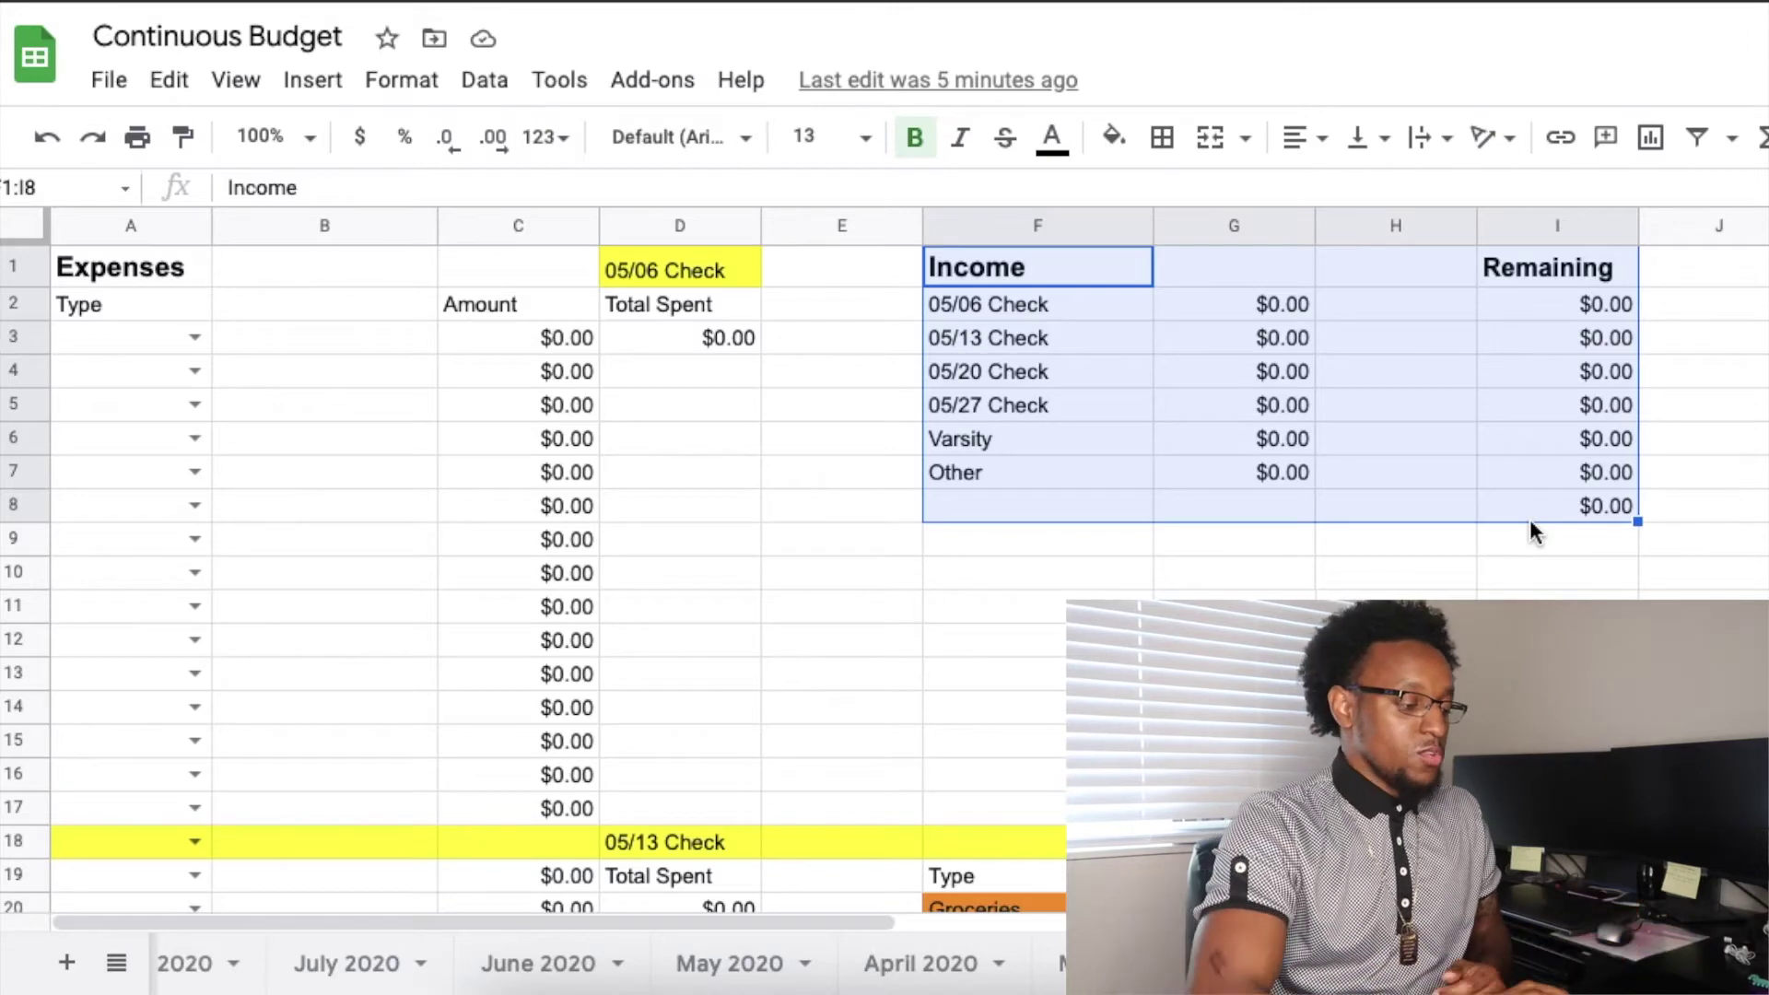
click(1031, 514)
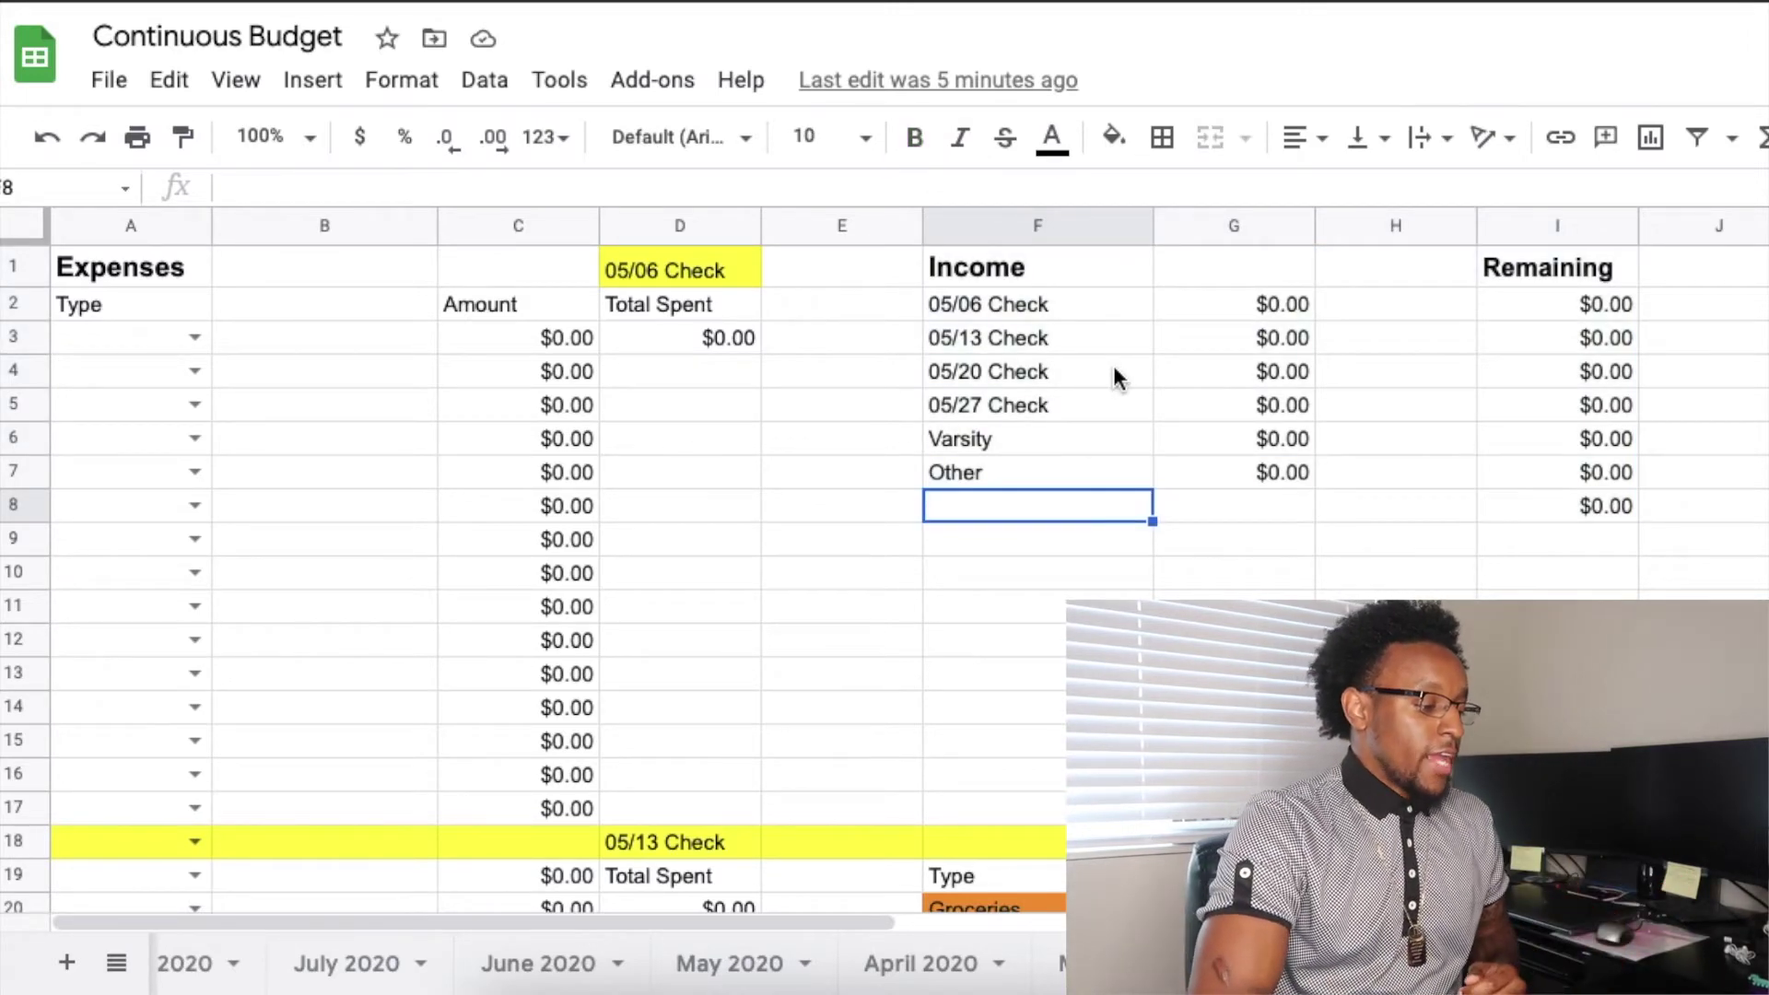
click(1032, 311)
click(1021, 346)
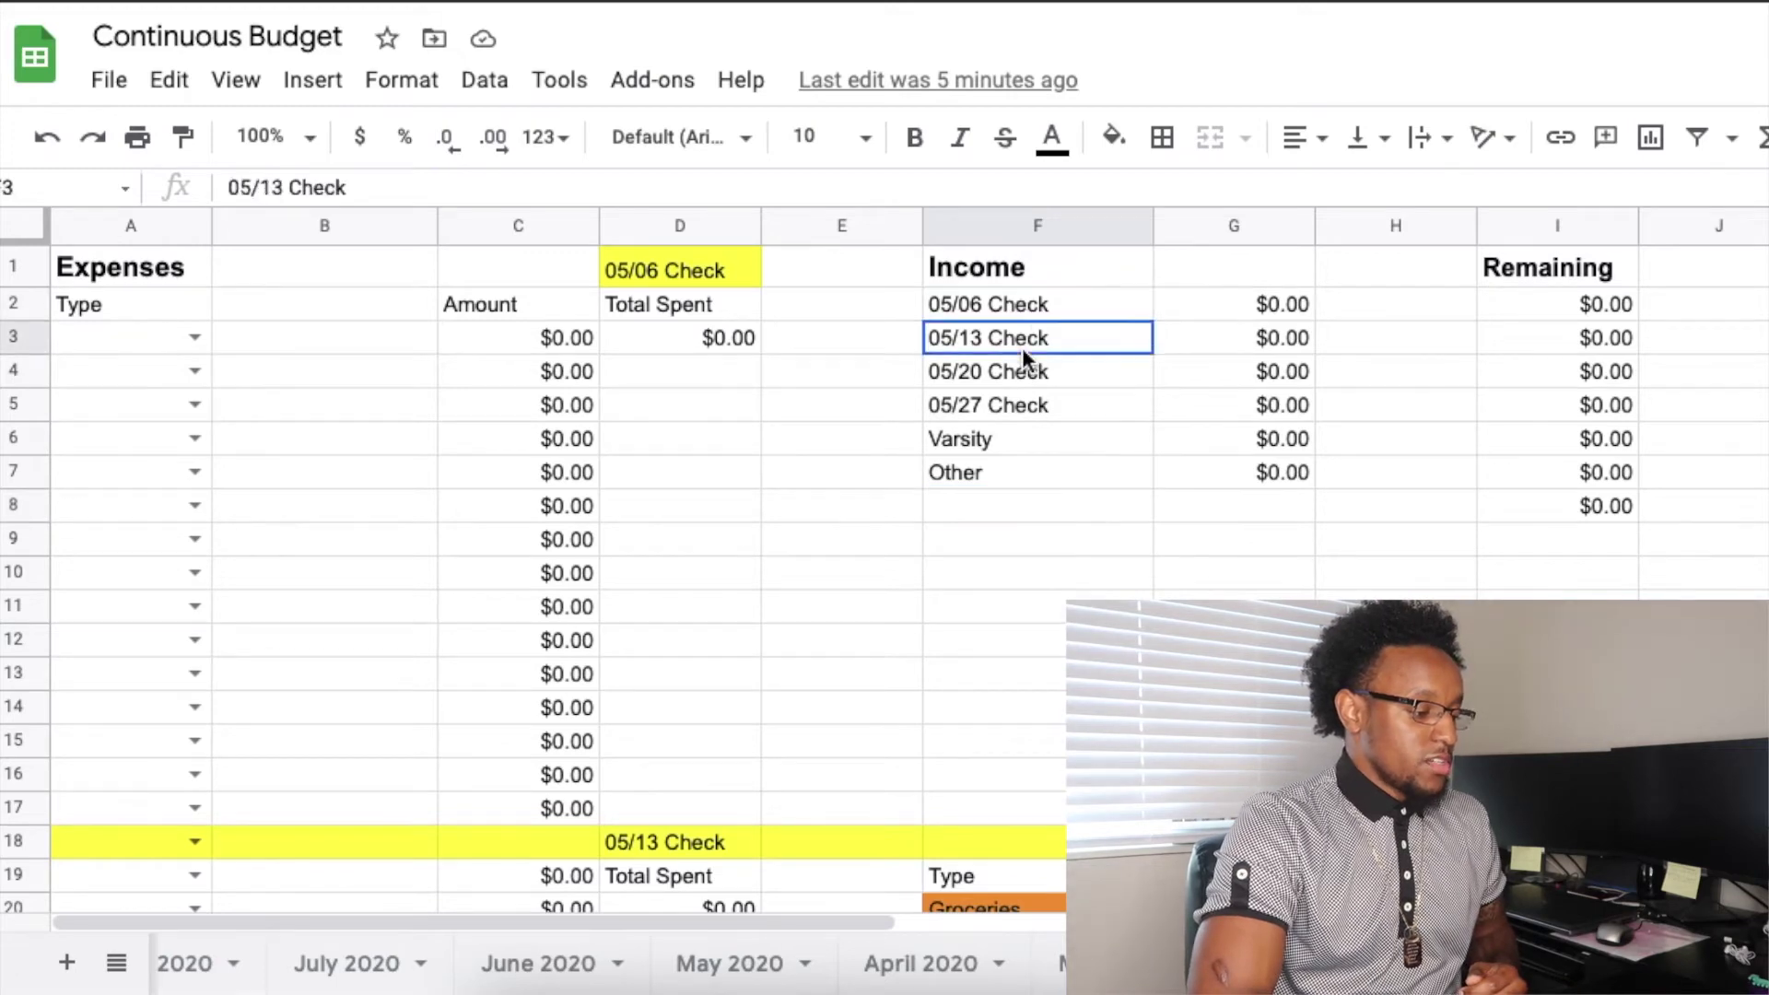
click(1020, 373)
click(1017, 404)
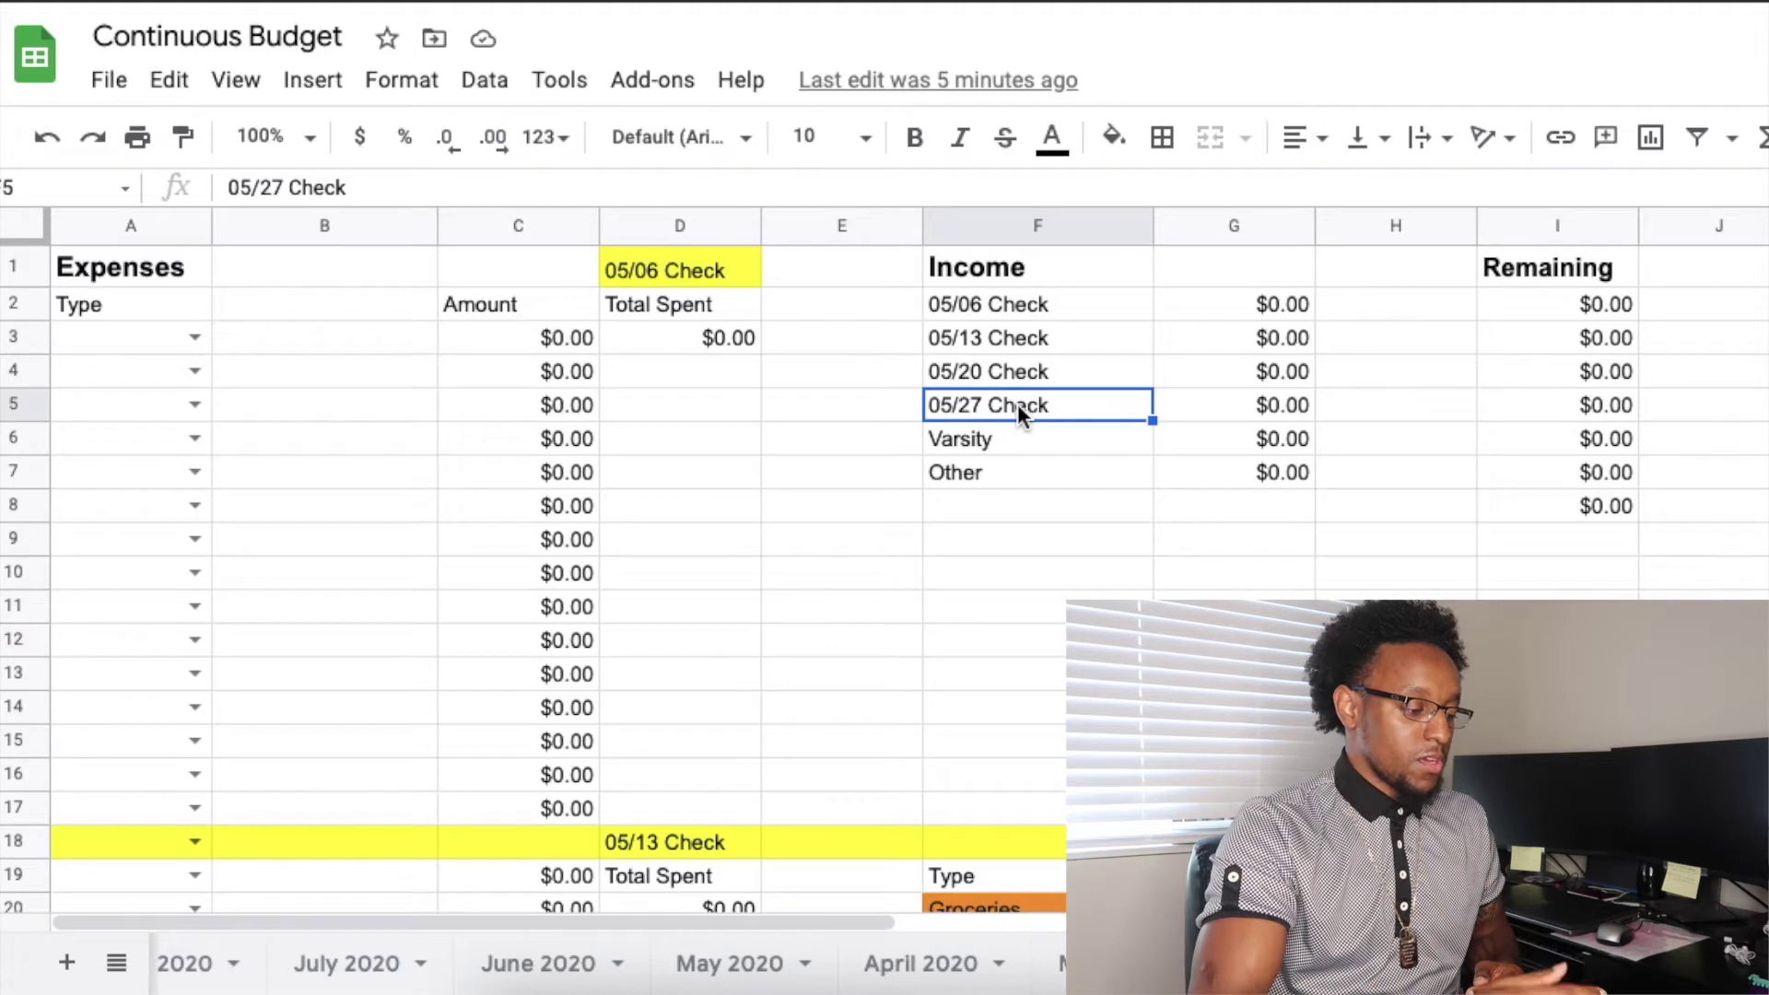
Step: Change the Varsity income label in F6 to "Varsity Tutors"
click(1039, 448)
click(604, 195)
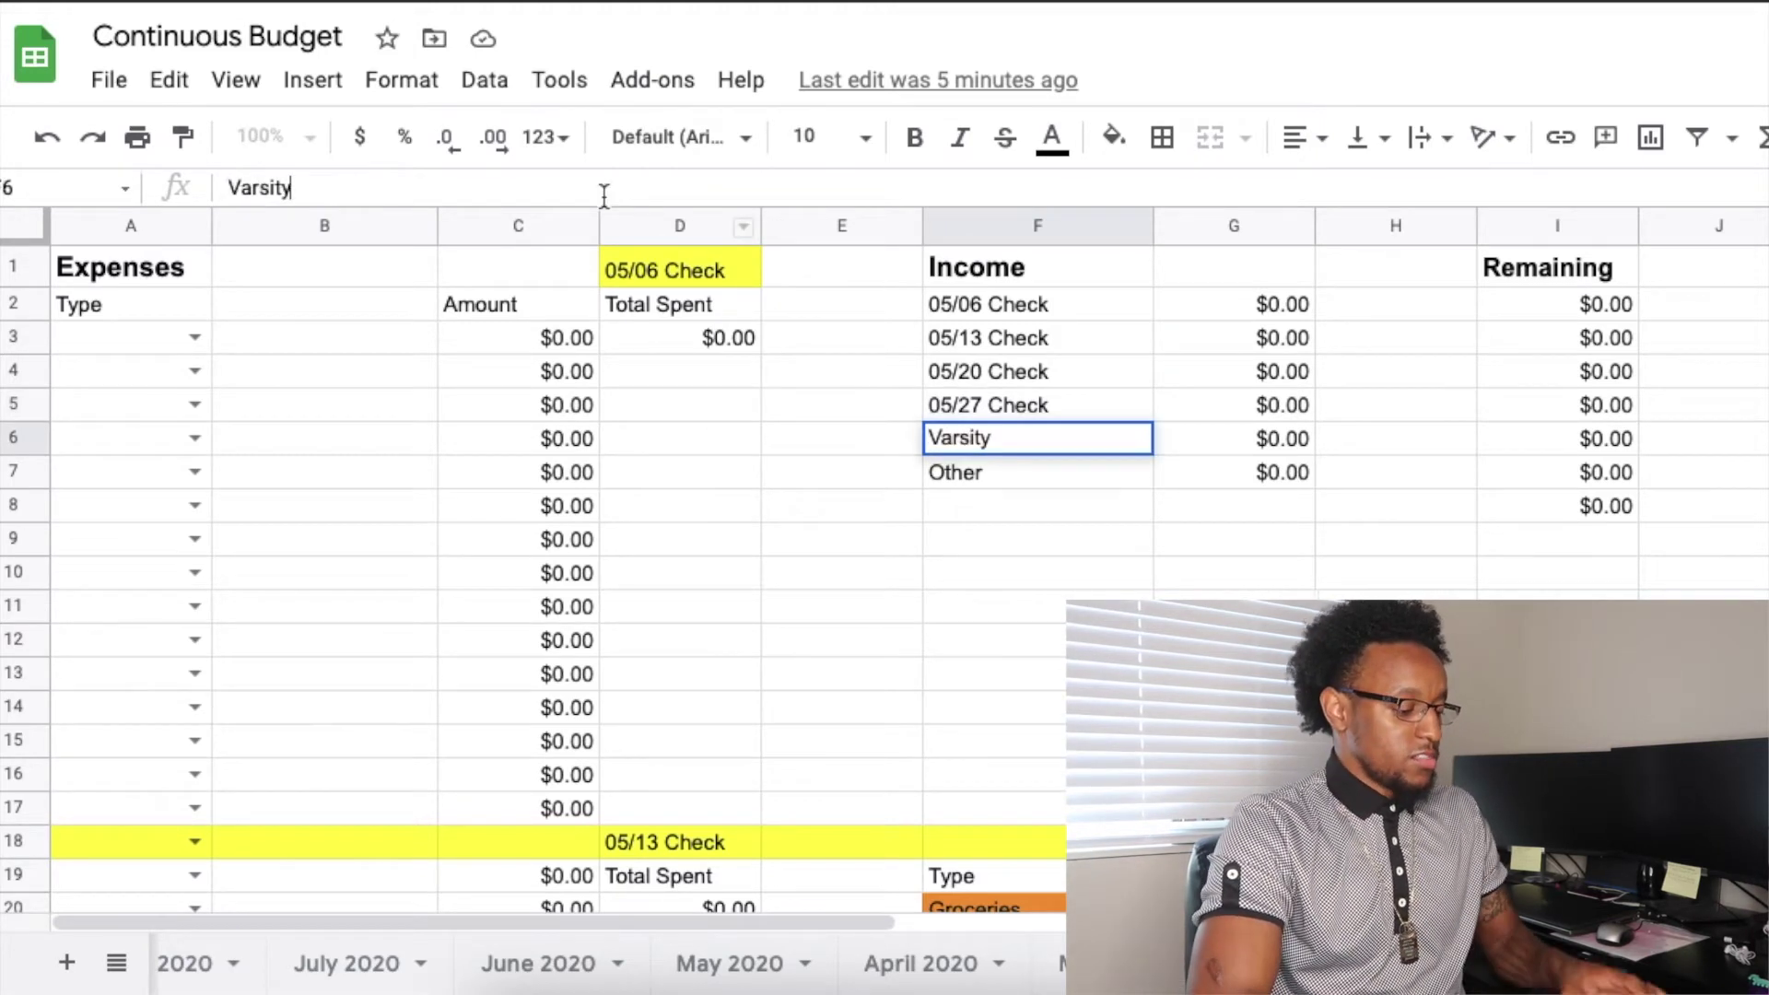
text(tro)
key(BackSpace)
key(BackSpace)
key(BackSpace)
key(BackSpace)
text(Turo)
key(BackSpace)
key(BackSpace)
text(tors)
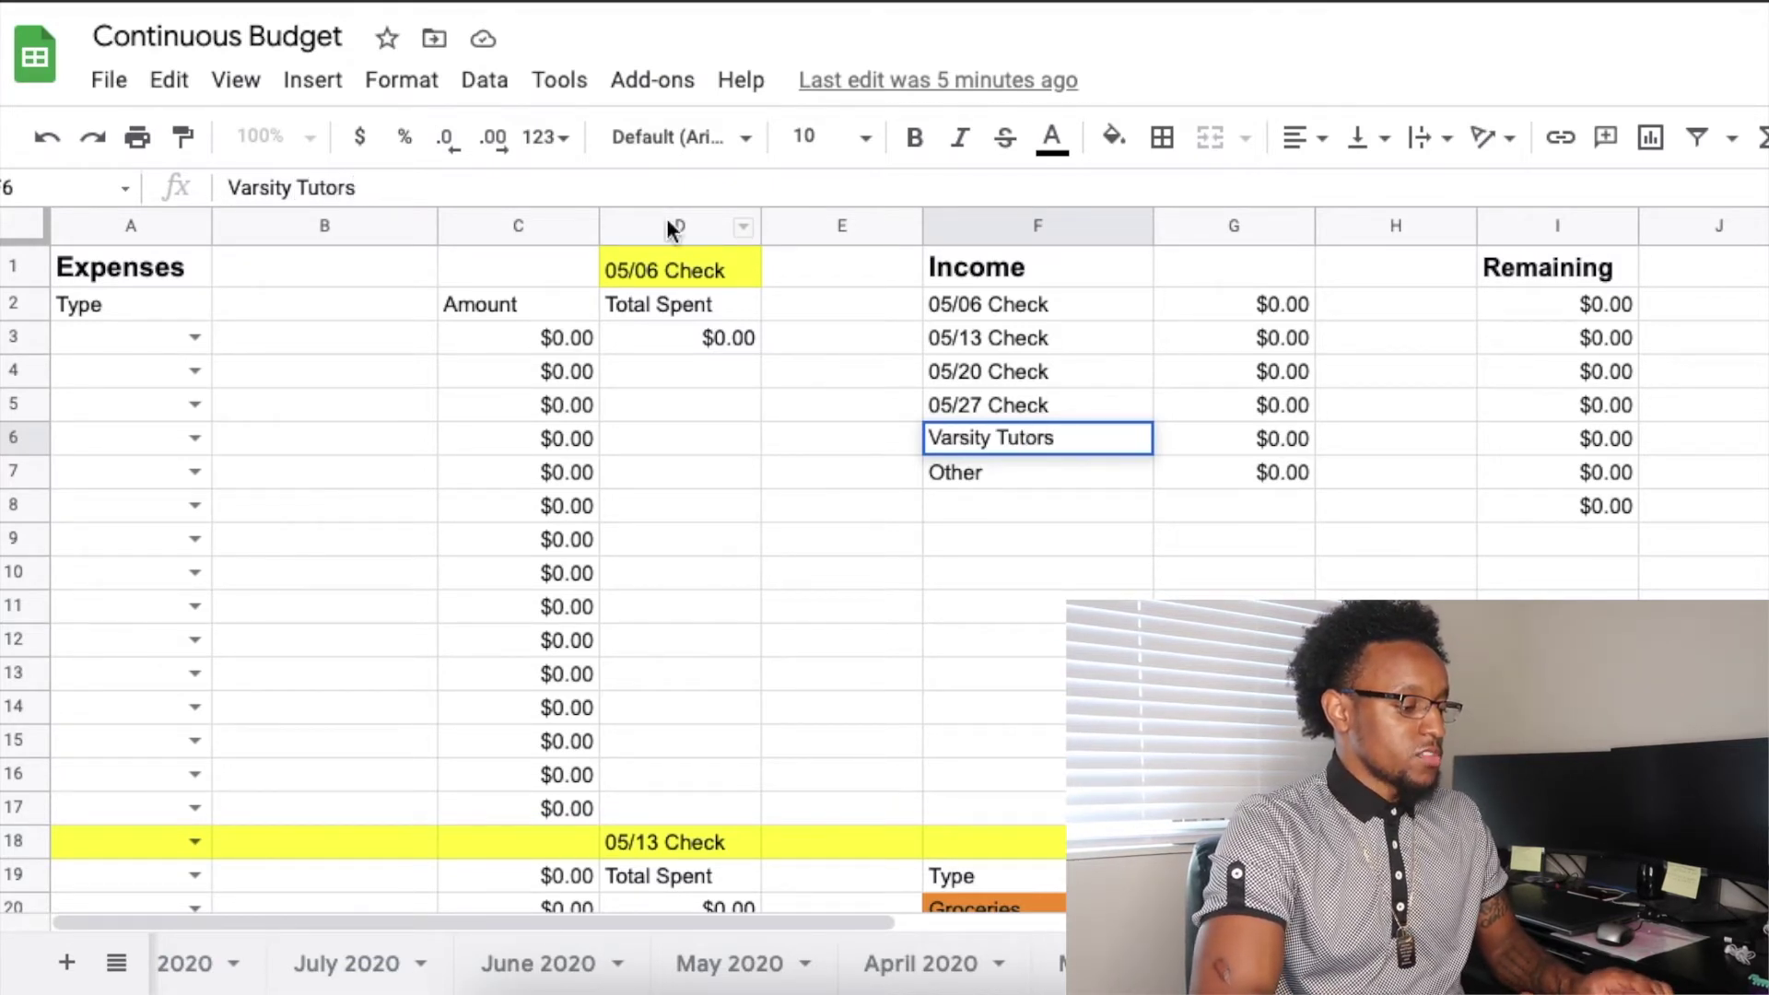
click(1050, 473)
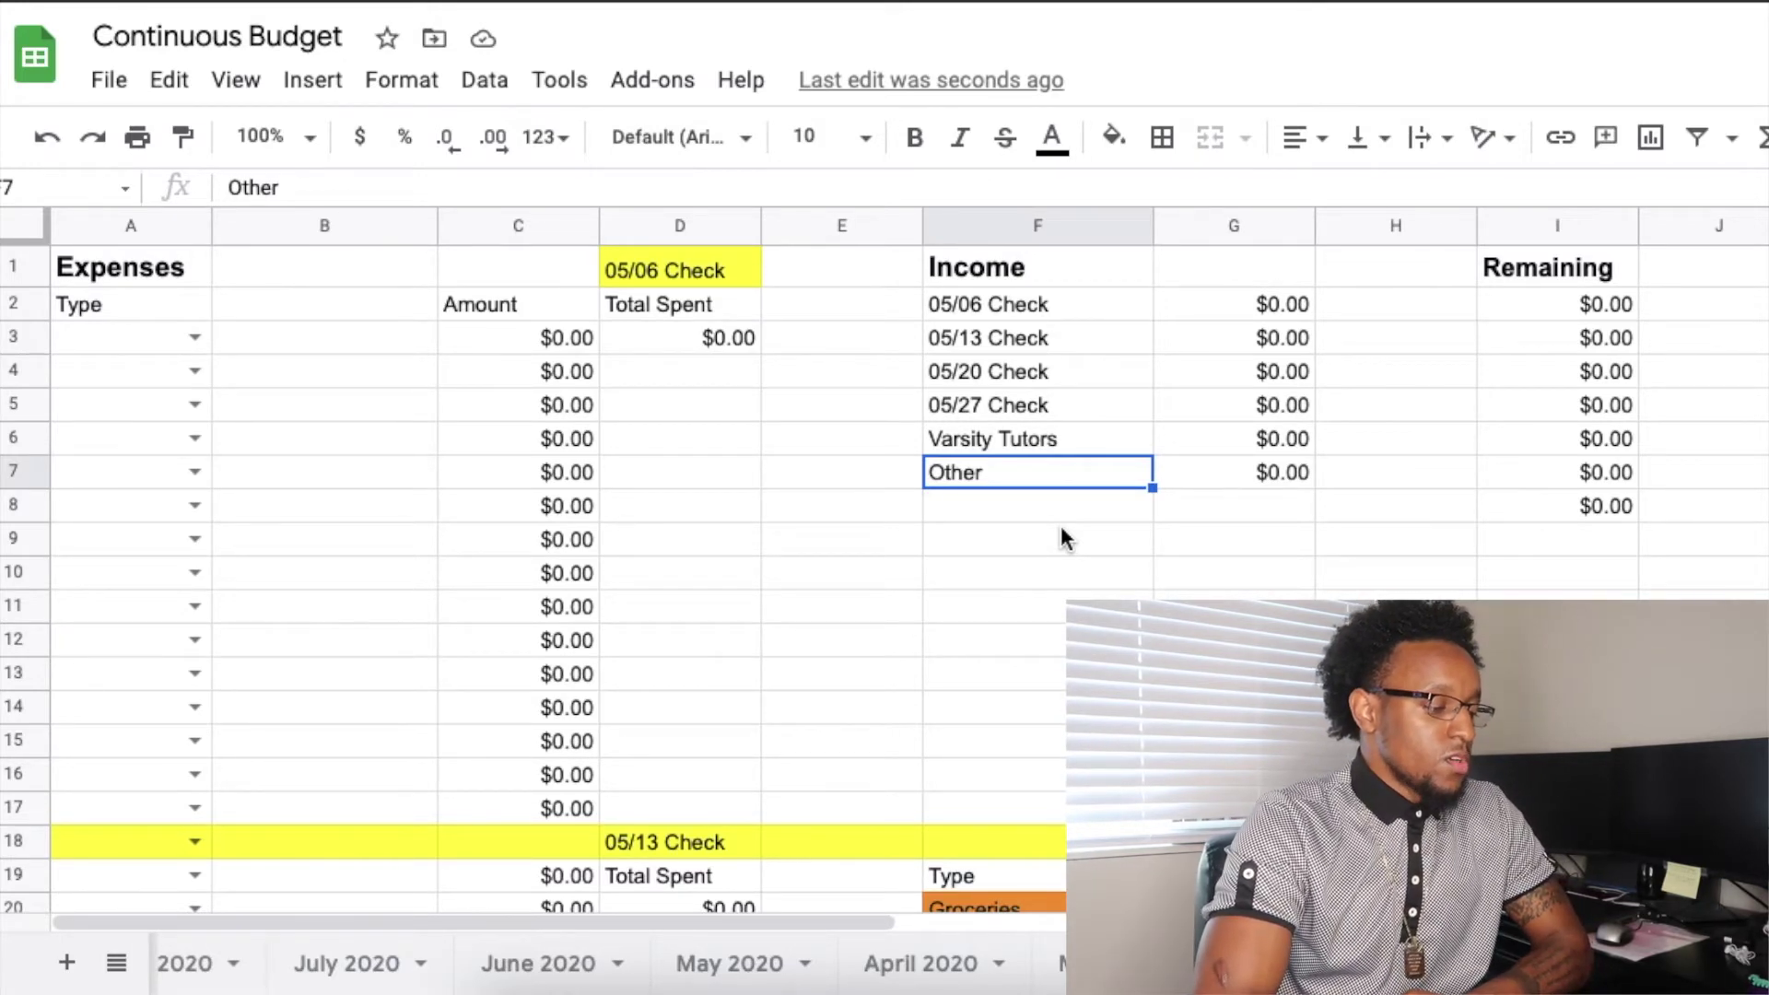
Step: Inspect the 05/06 check's income cell G2, total spent cell D3 and the Remaining formula in I2
click(1268, 306)
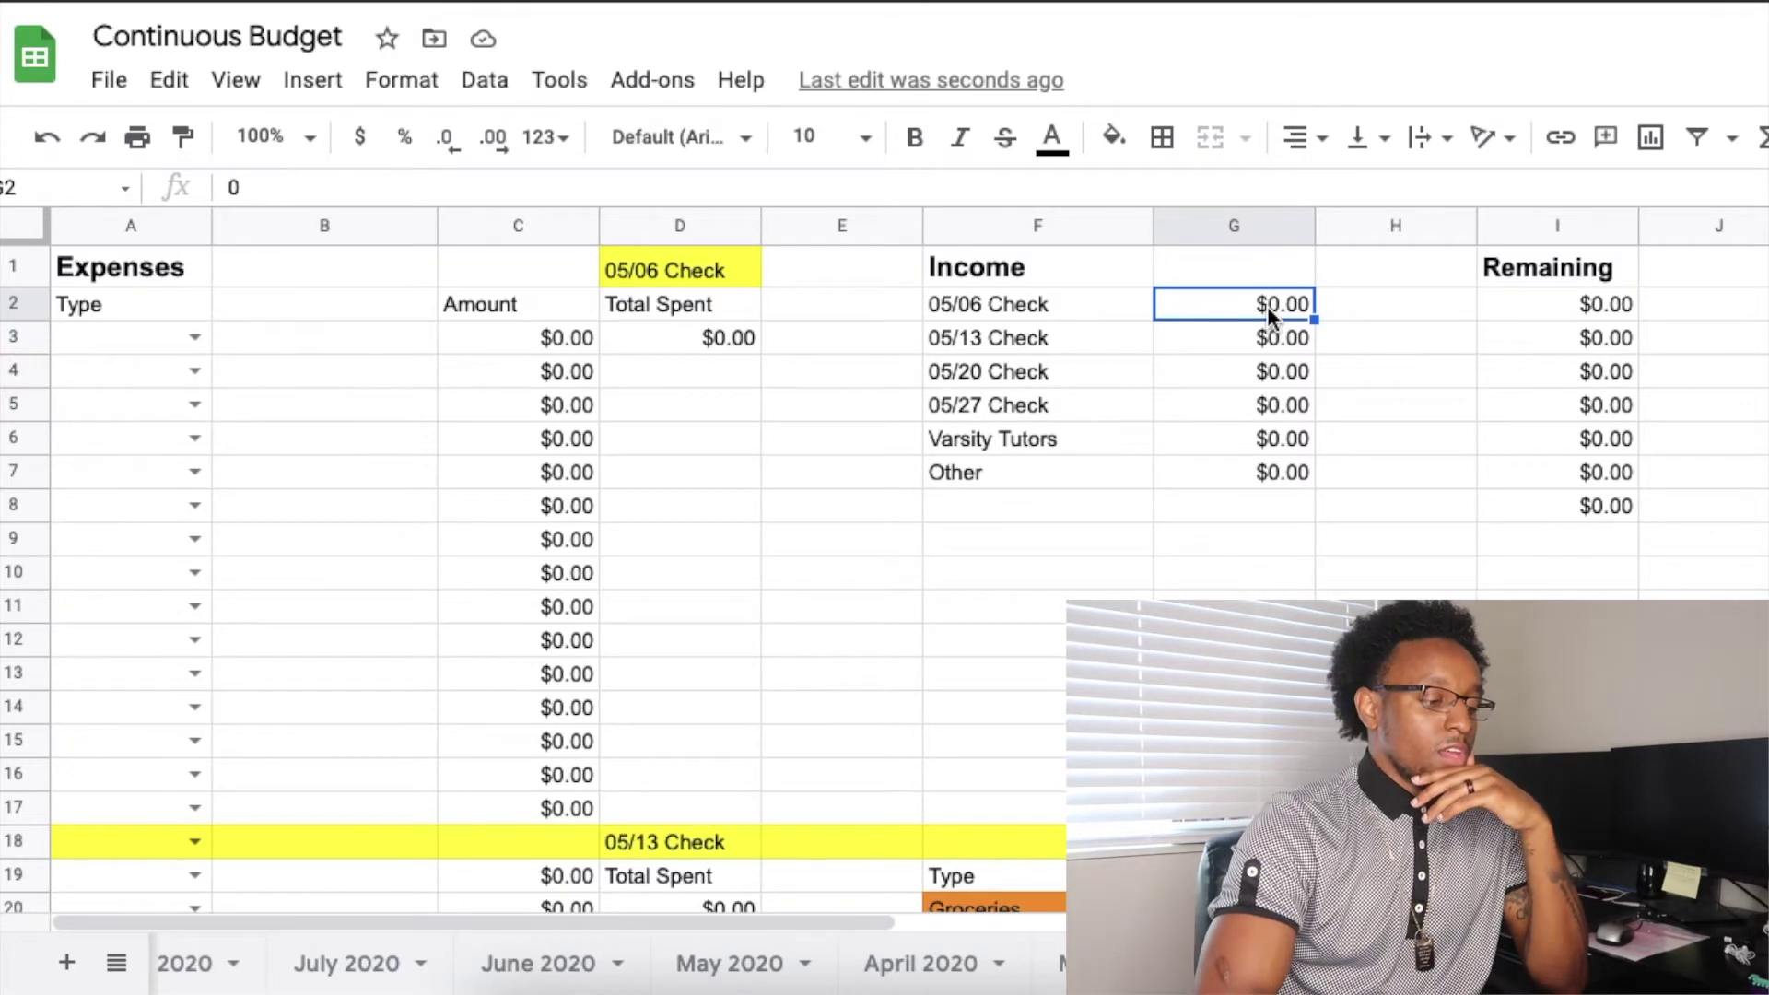
click(1560, 309)
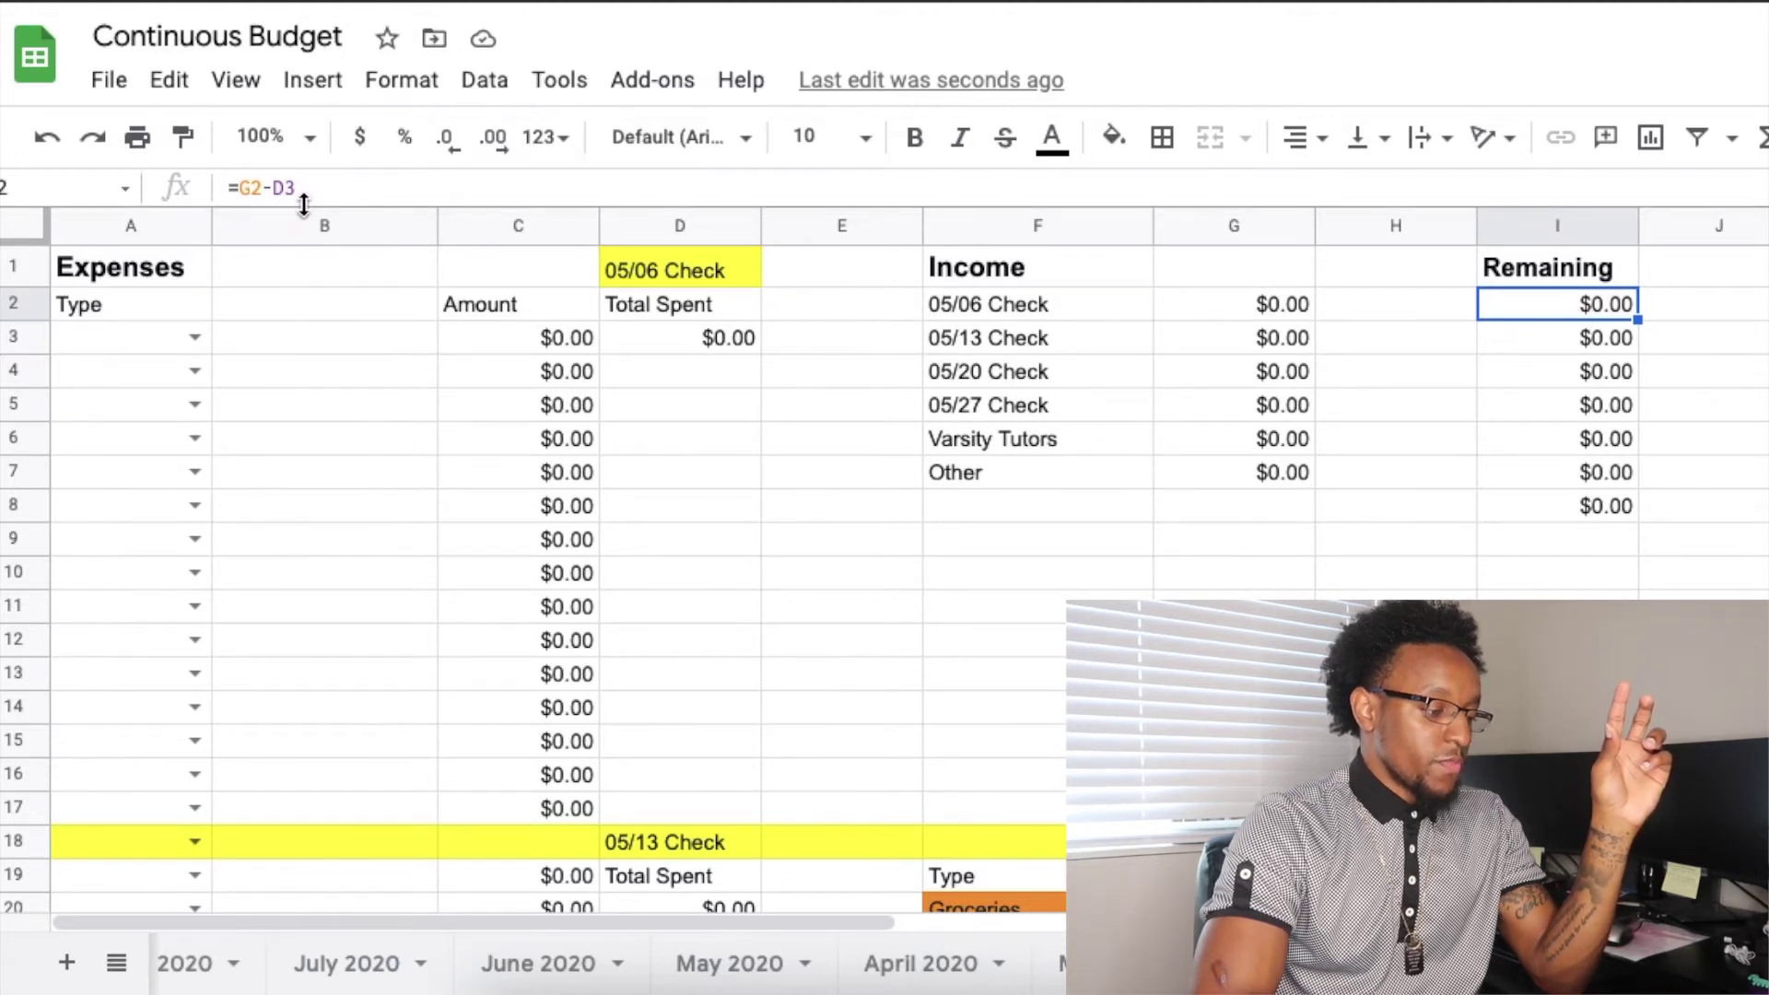
click(1283, 306)
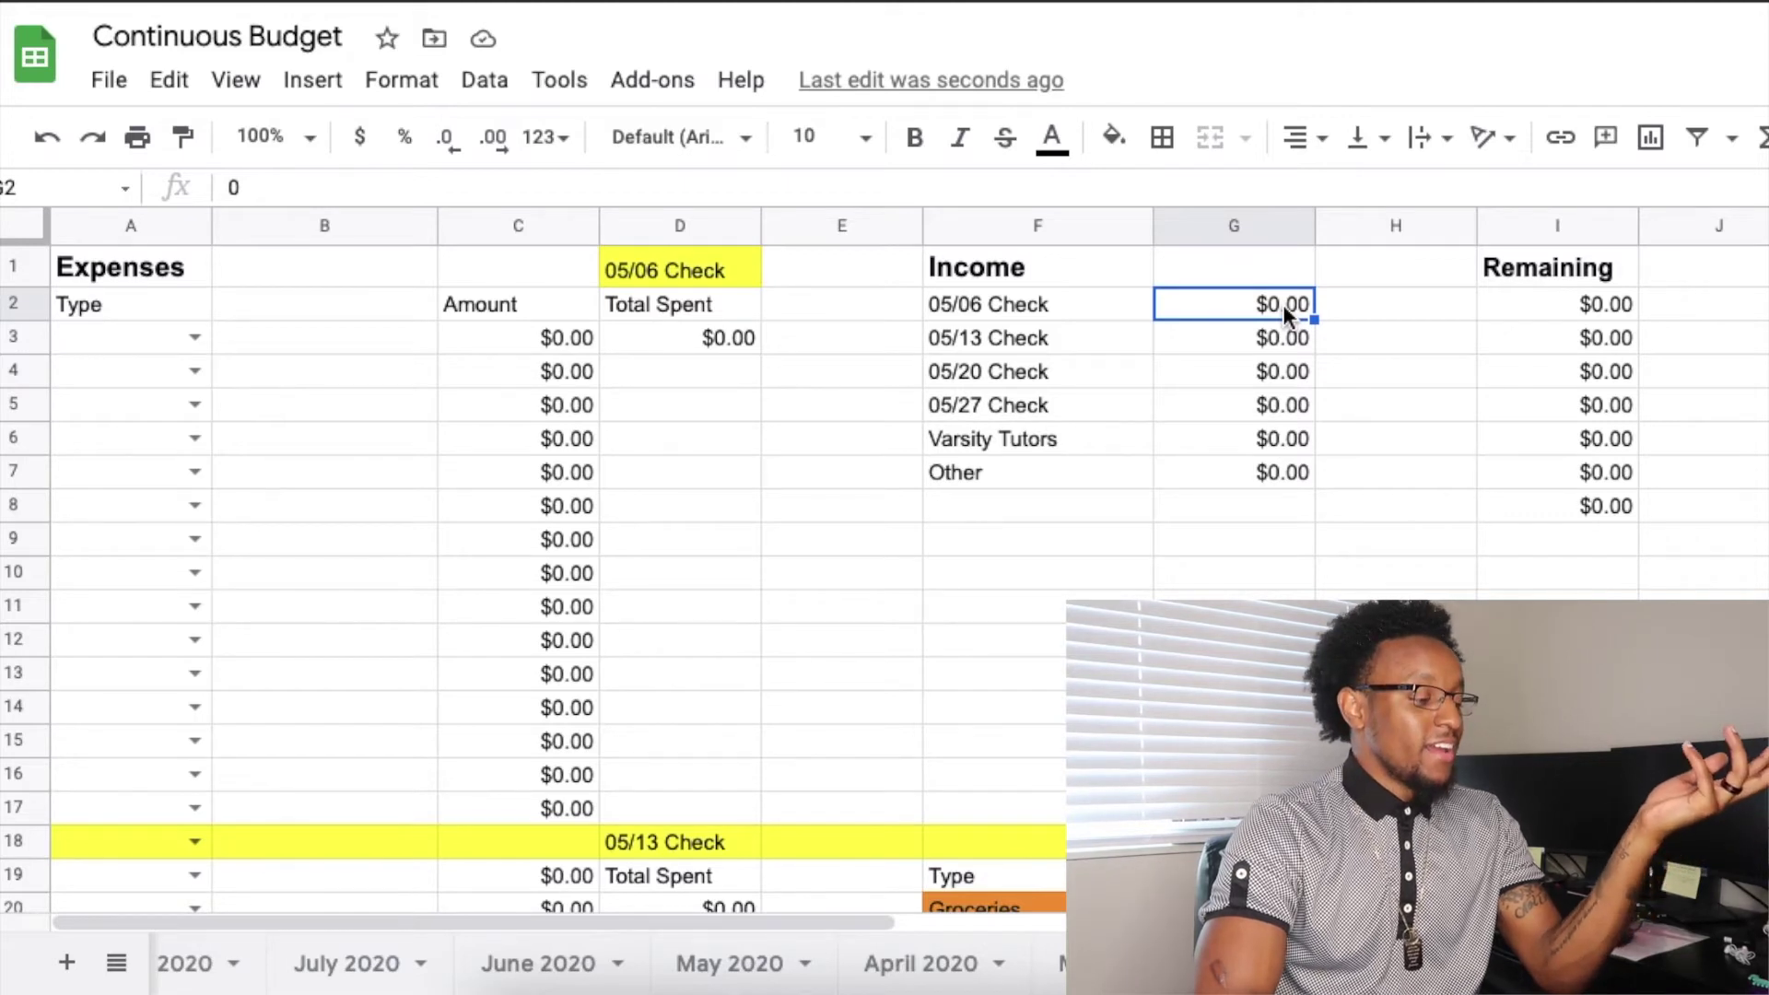
click(696, 338)
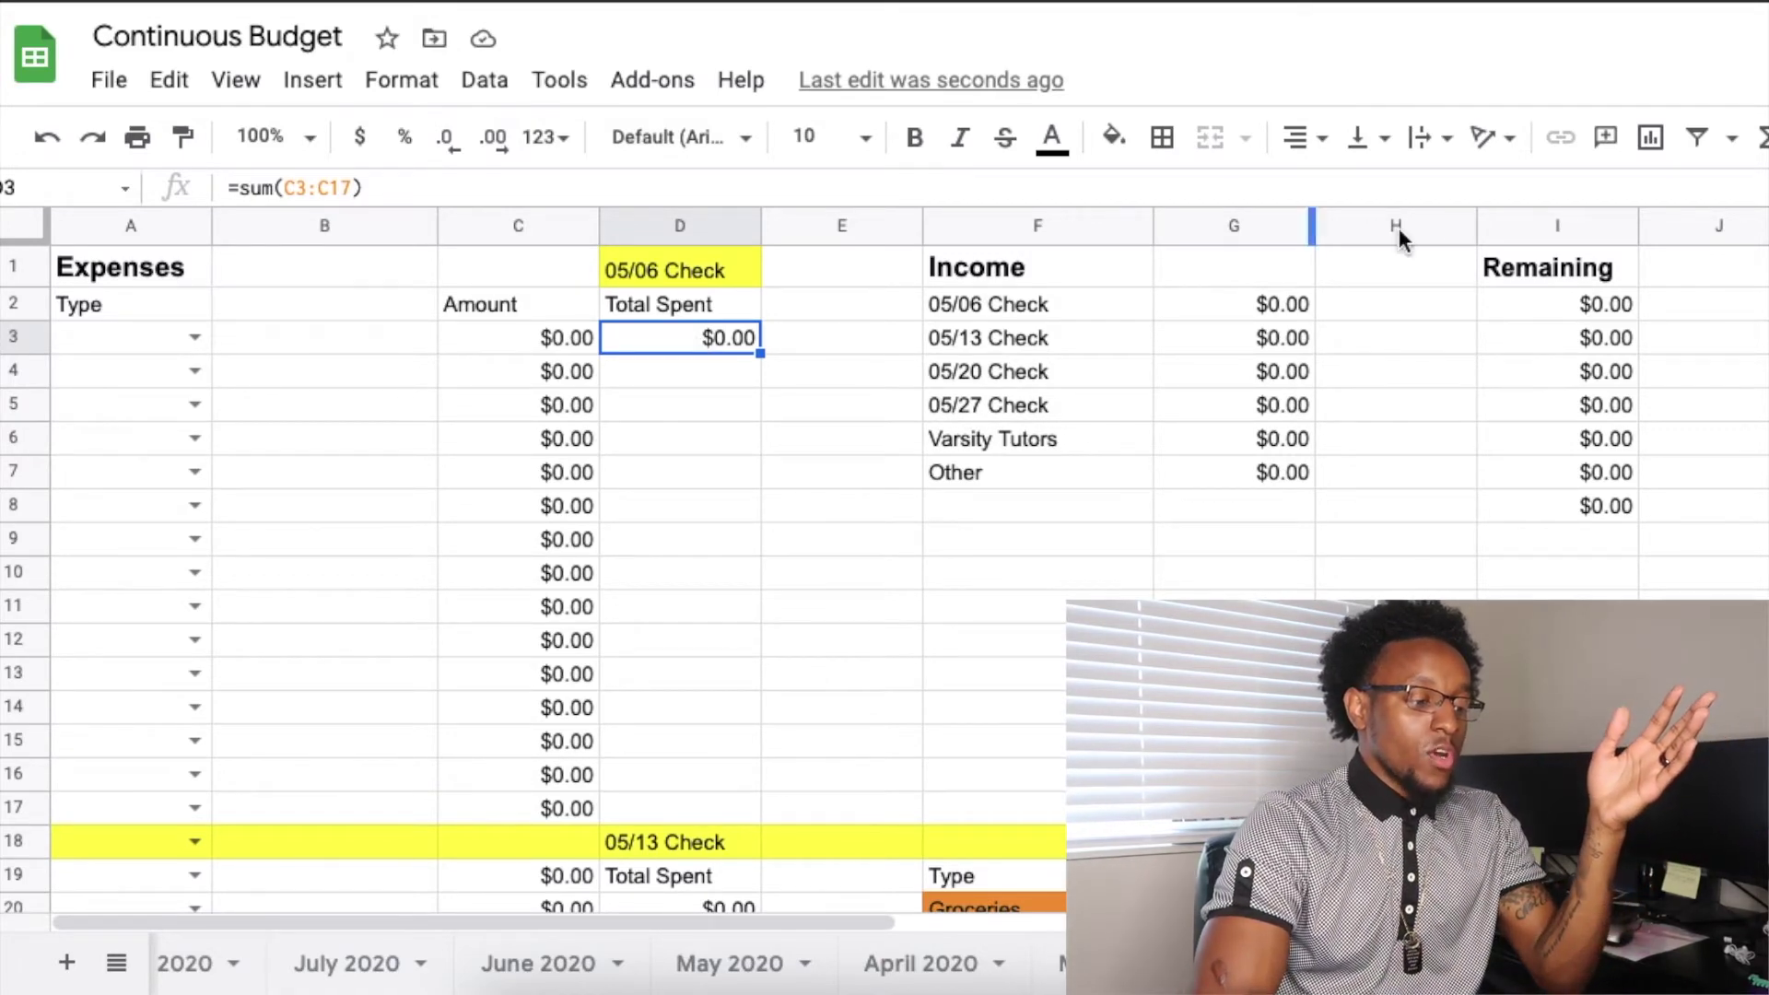
click(1559, 313)
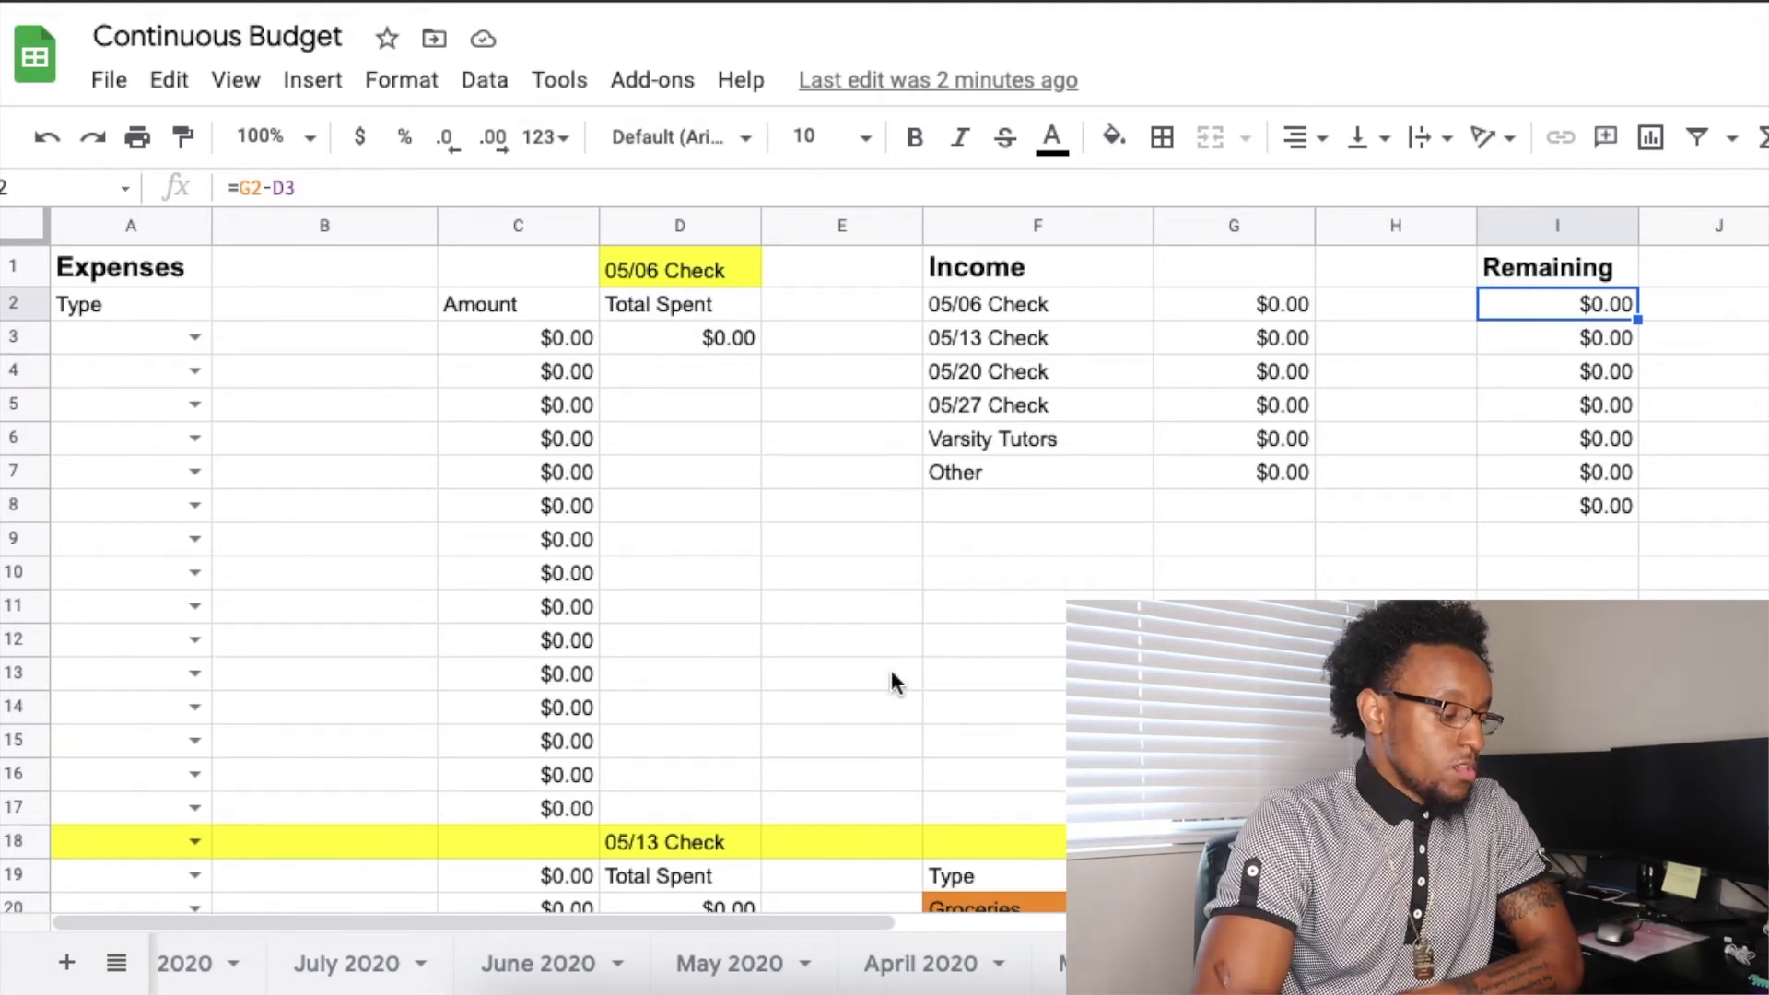
Step: Examine the spending summary by type, checking the Groceries total formula in G20 and percentage formula in H20
scroll(735, 728, down, 3)
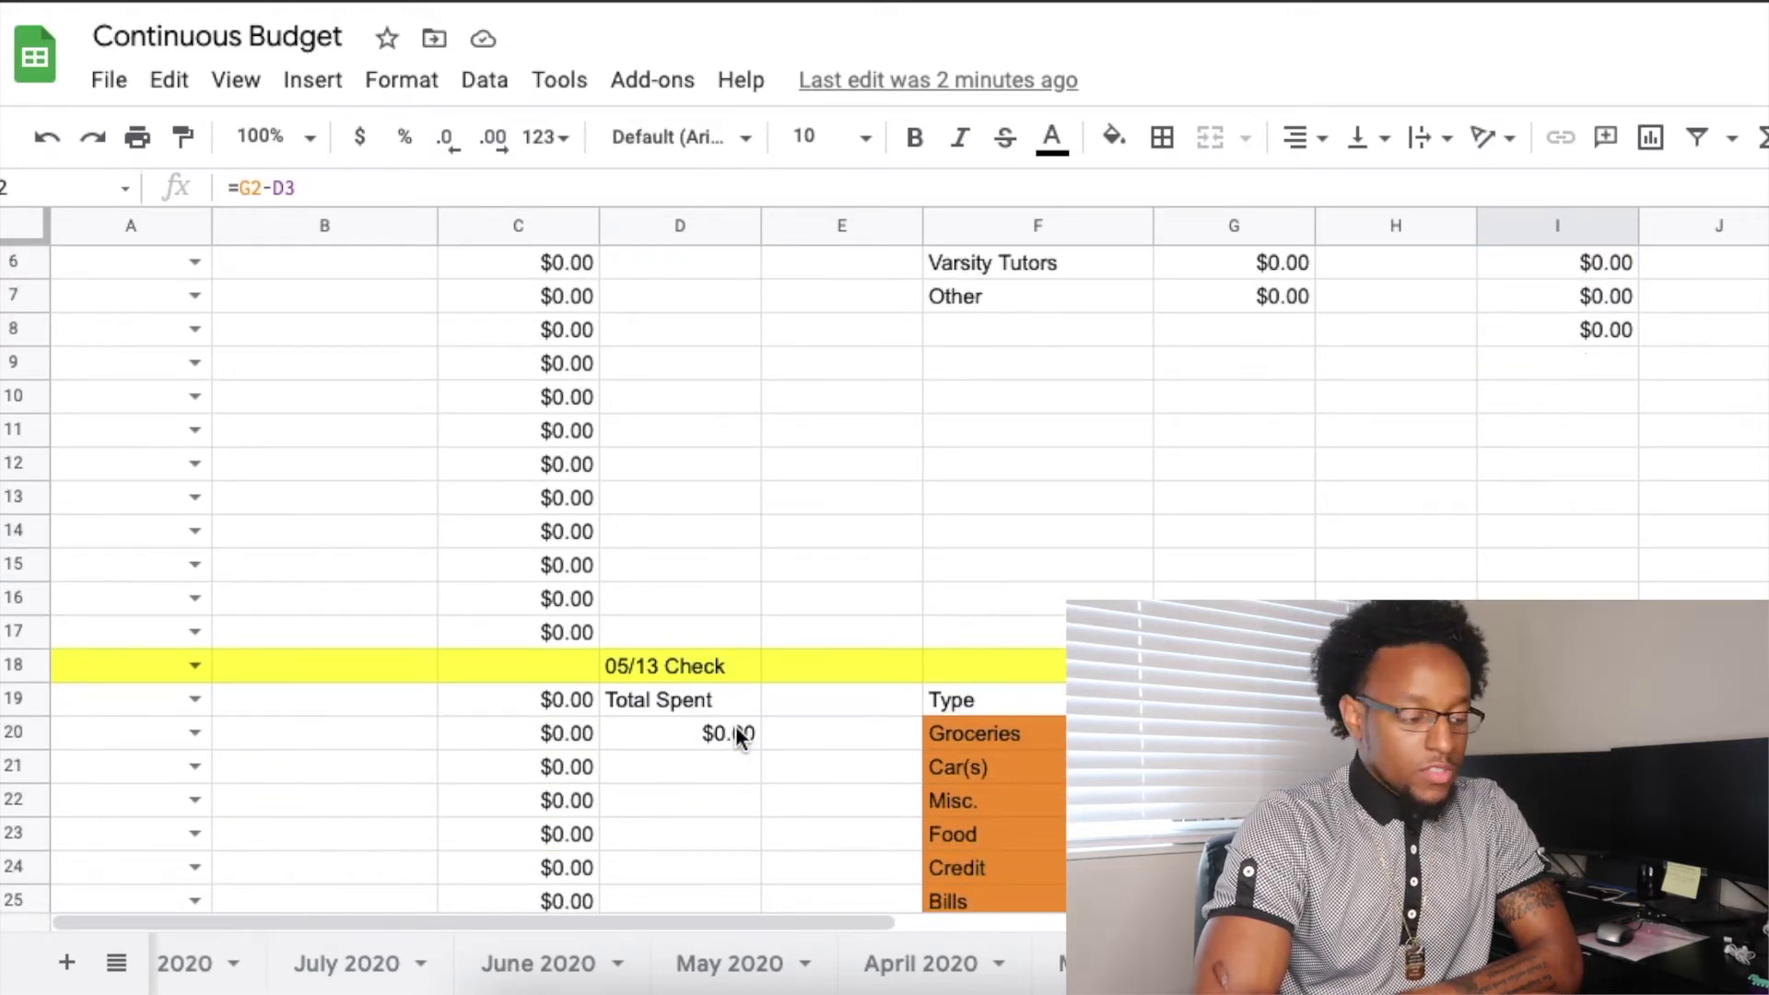
scroll(735, 732, down, 2)
scroll(736, 732, down, 3)
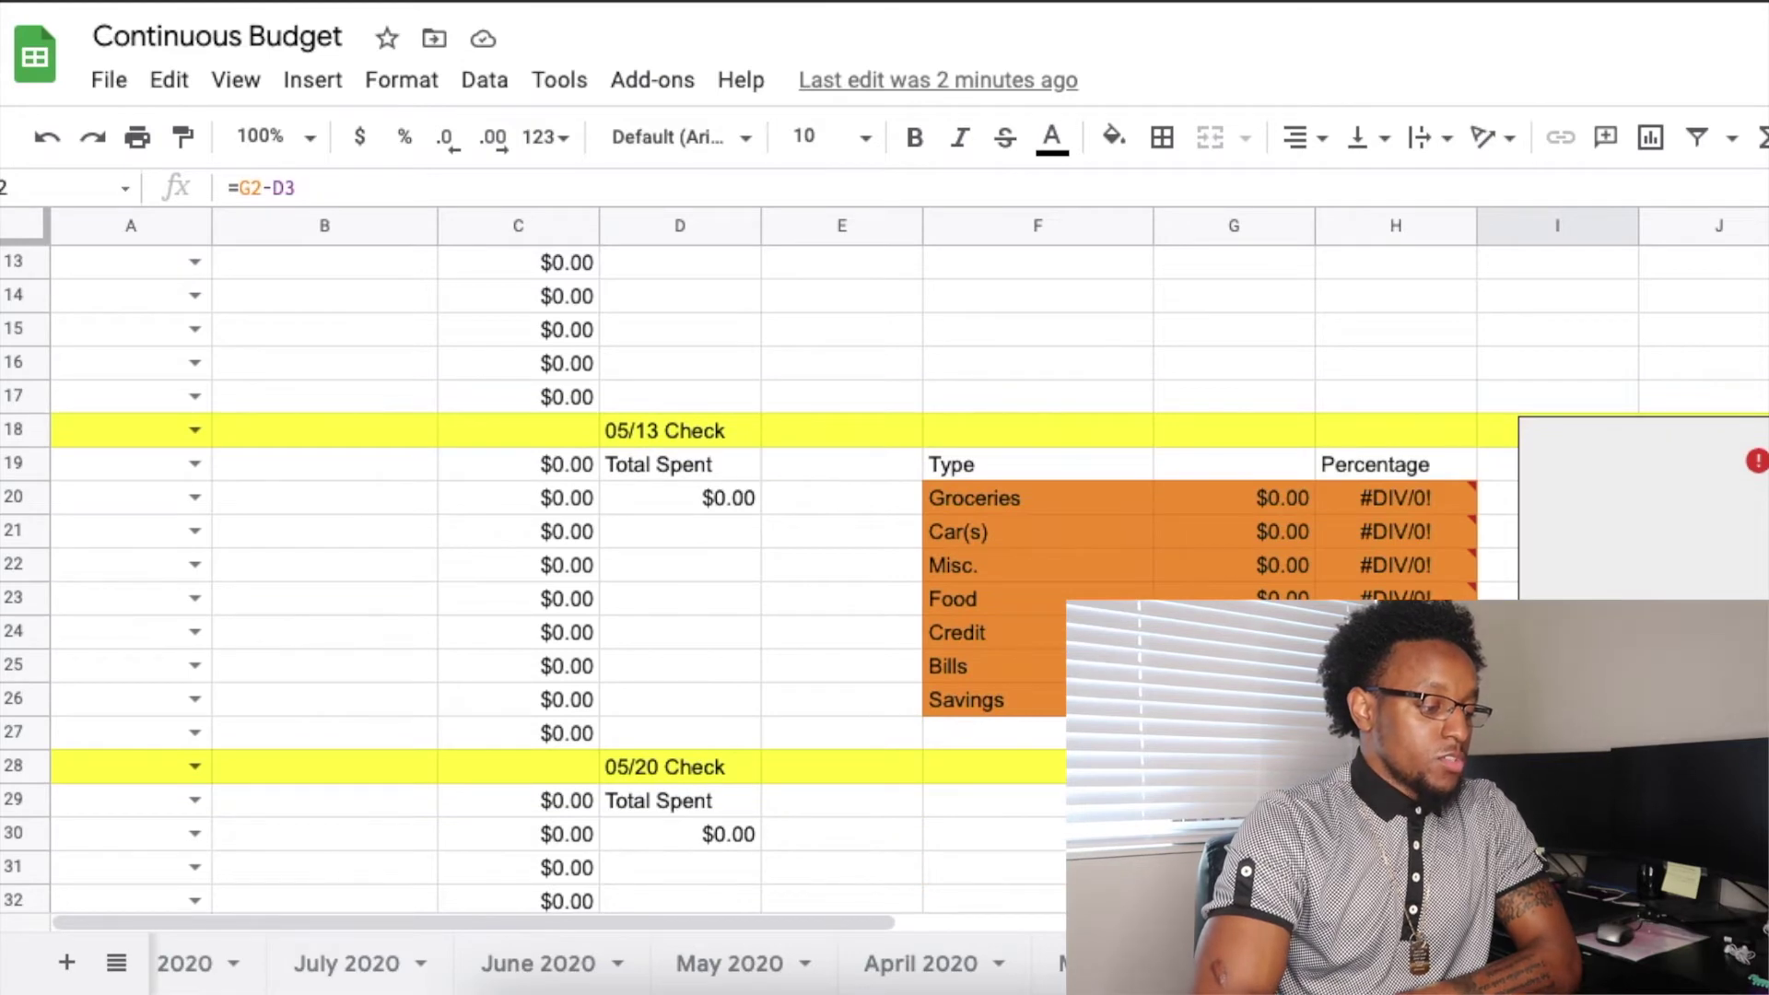
scroll(736, 732, down, 1)
scroll(736, 732, right, 5)
scroll(736, 732, down, 1)
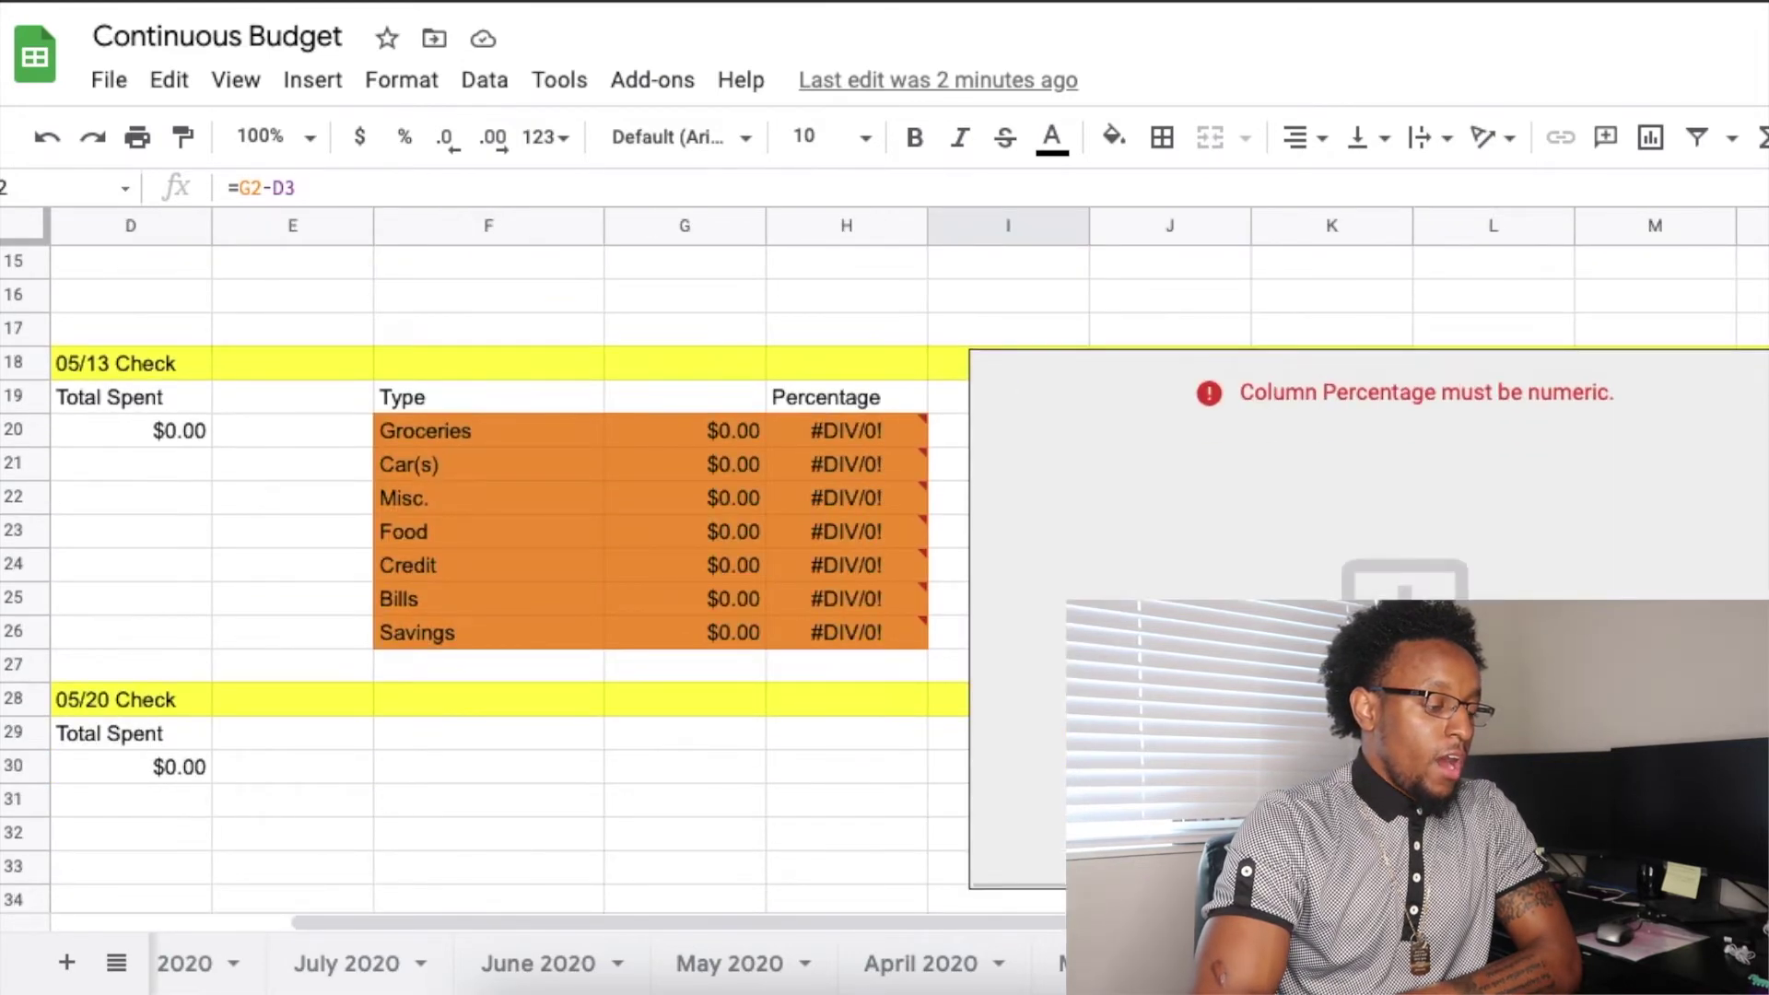
scroll(736, 732, down, 1)
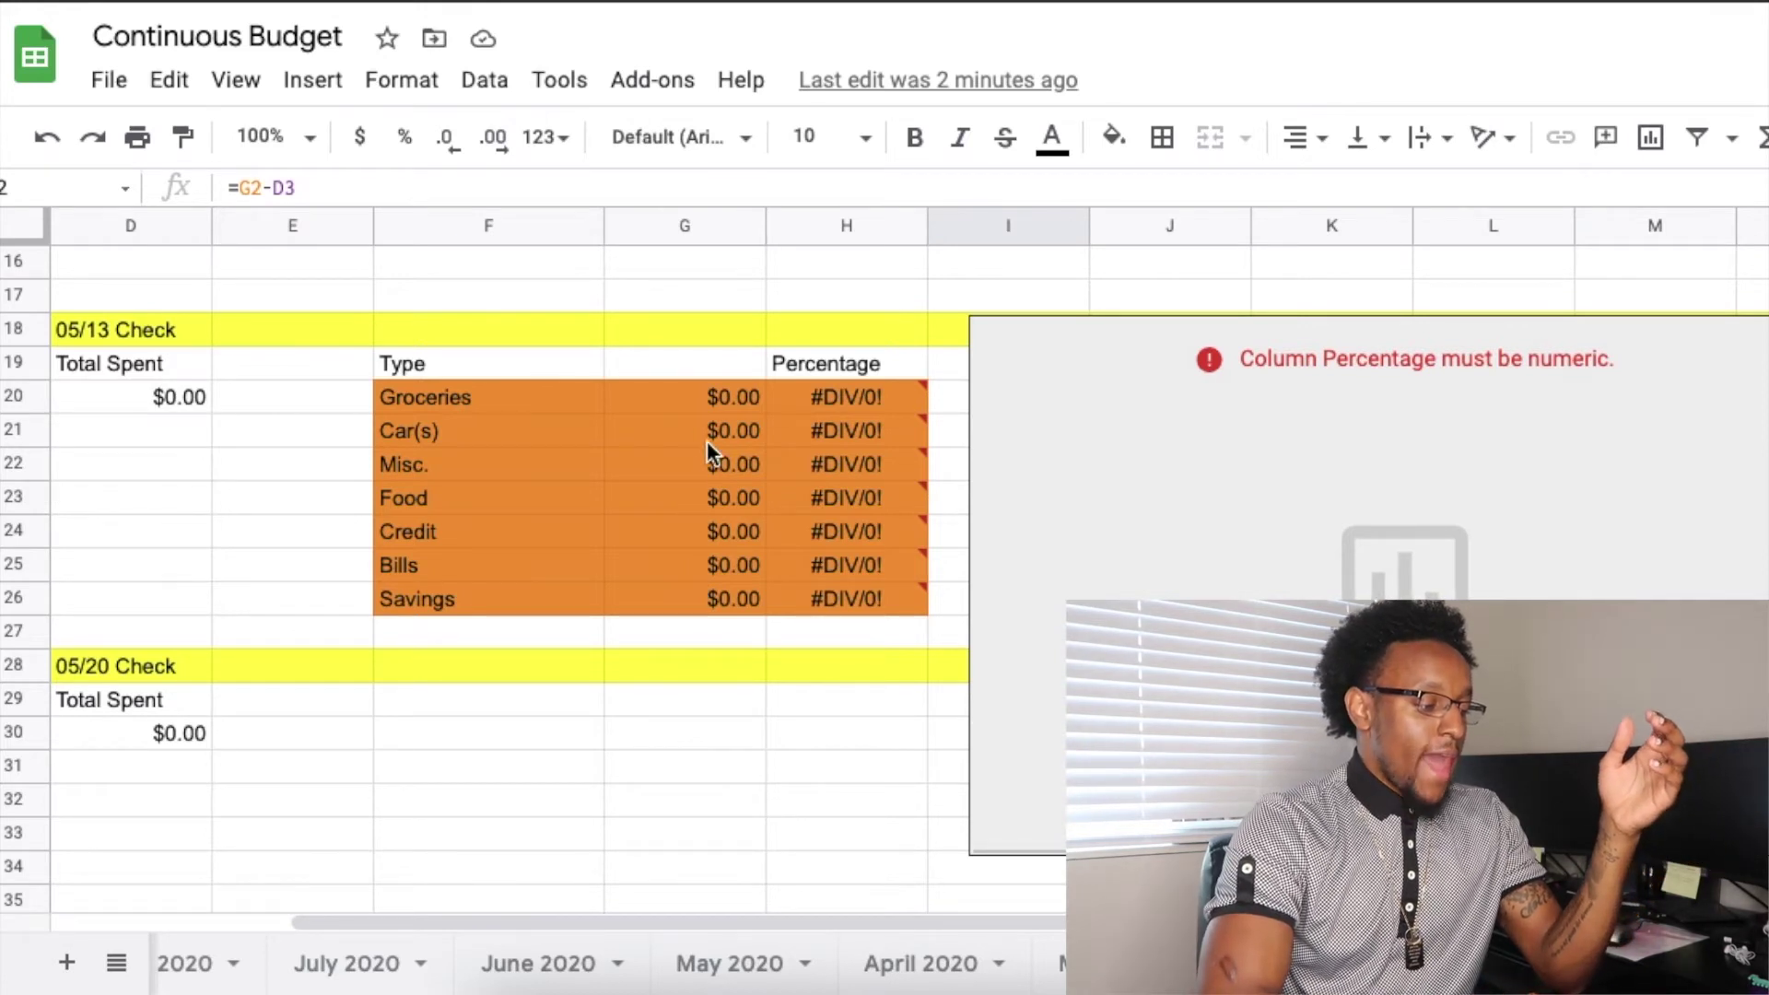
click(706, 400)
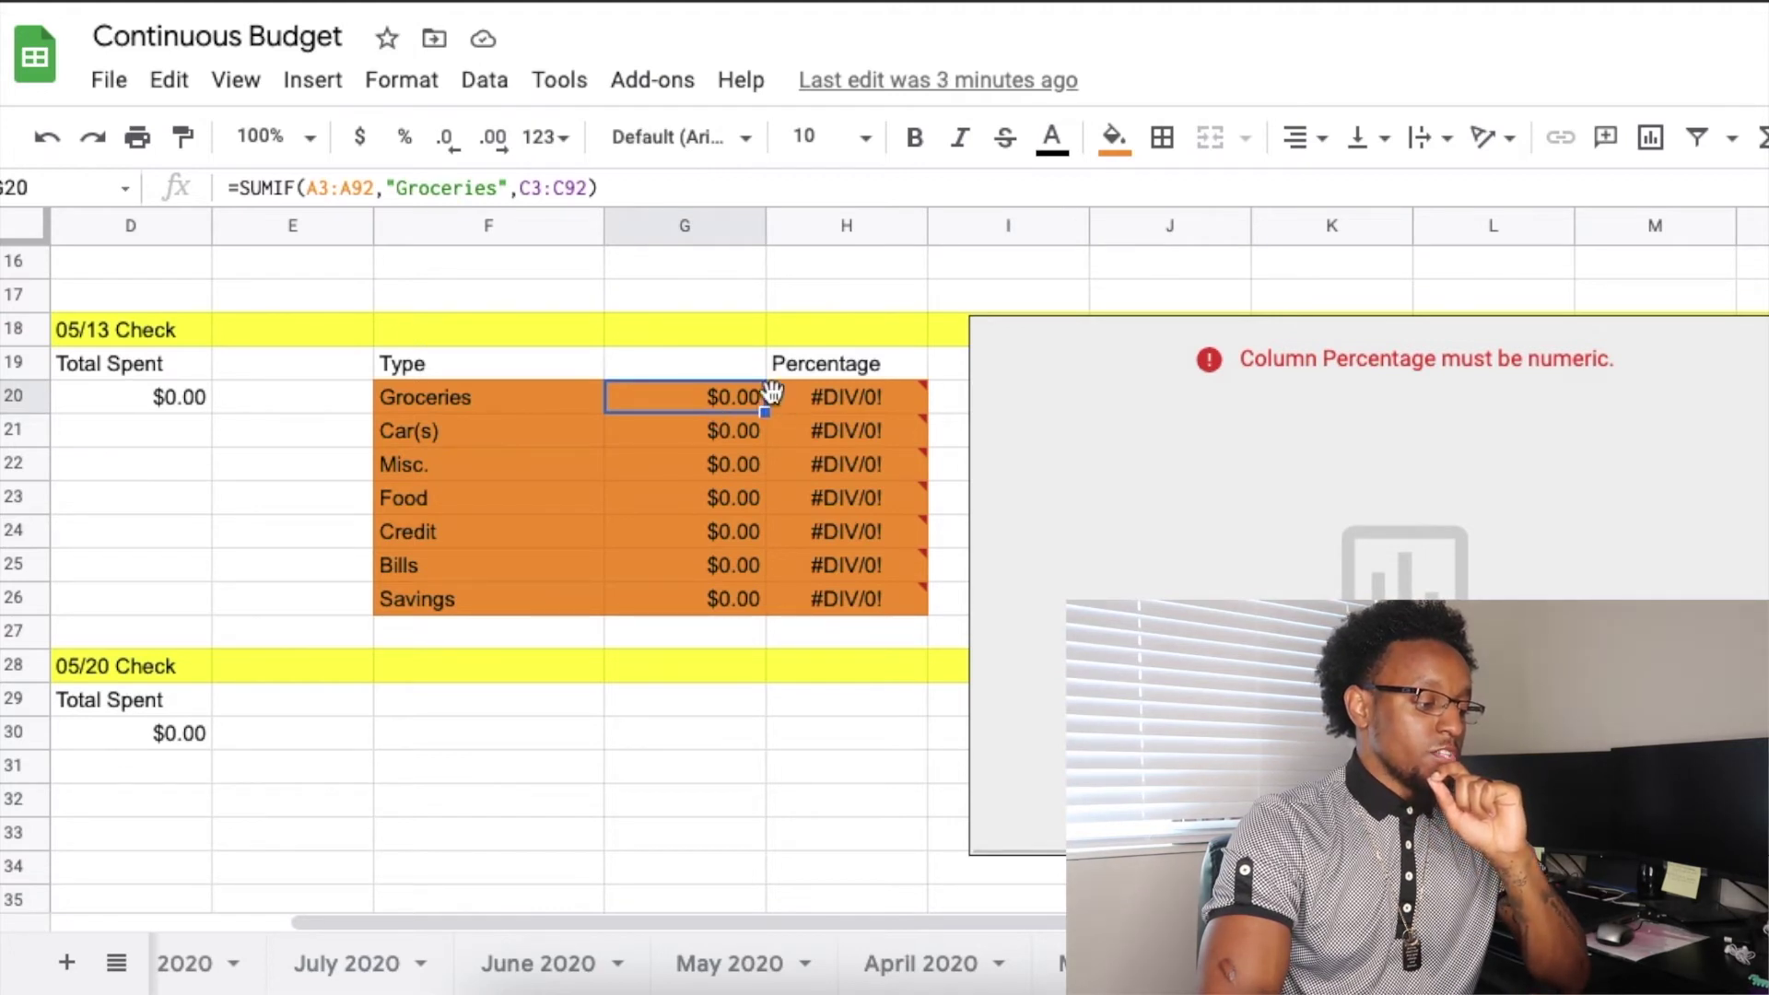
click(837, 399)
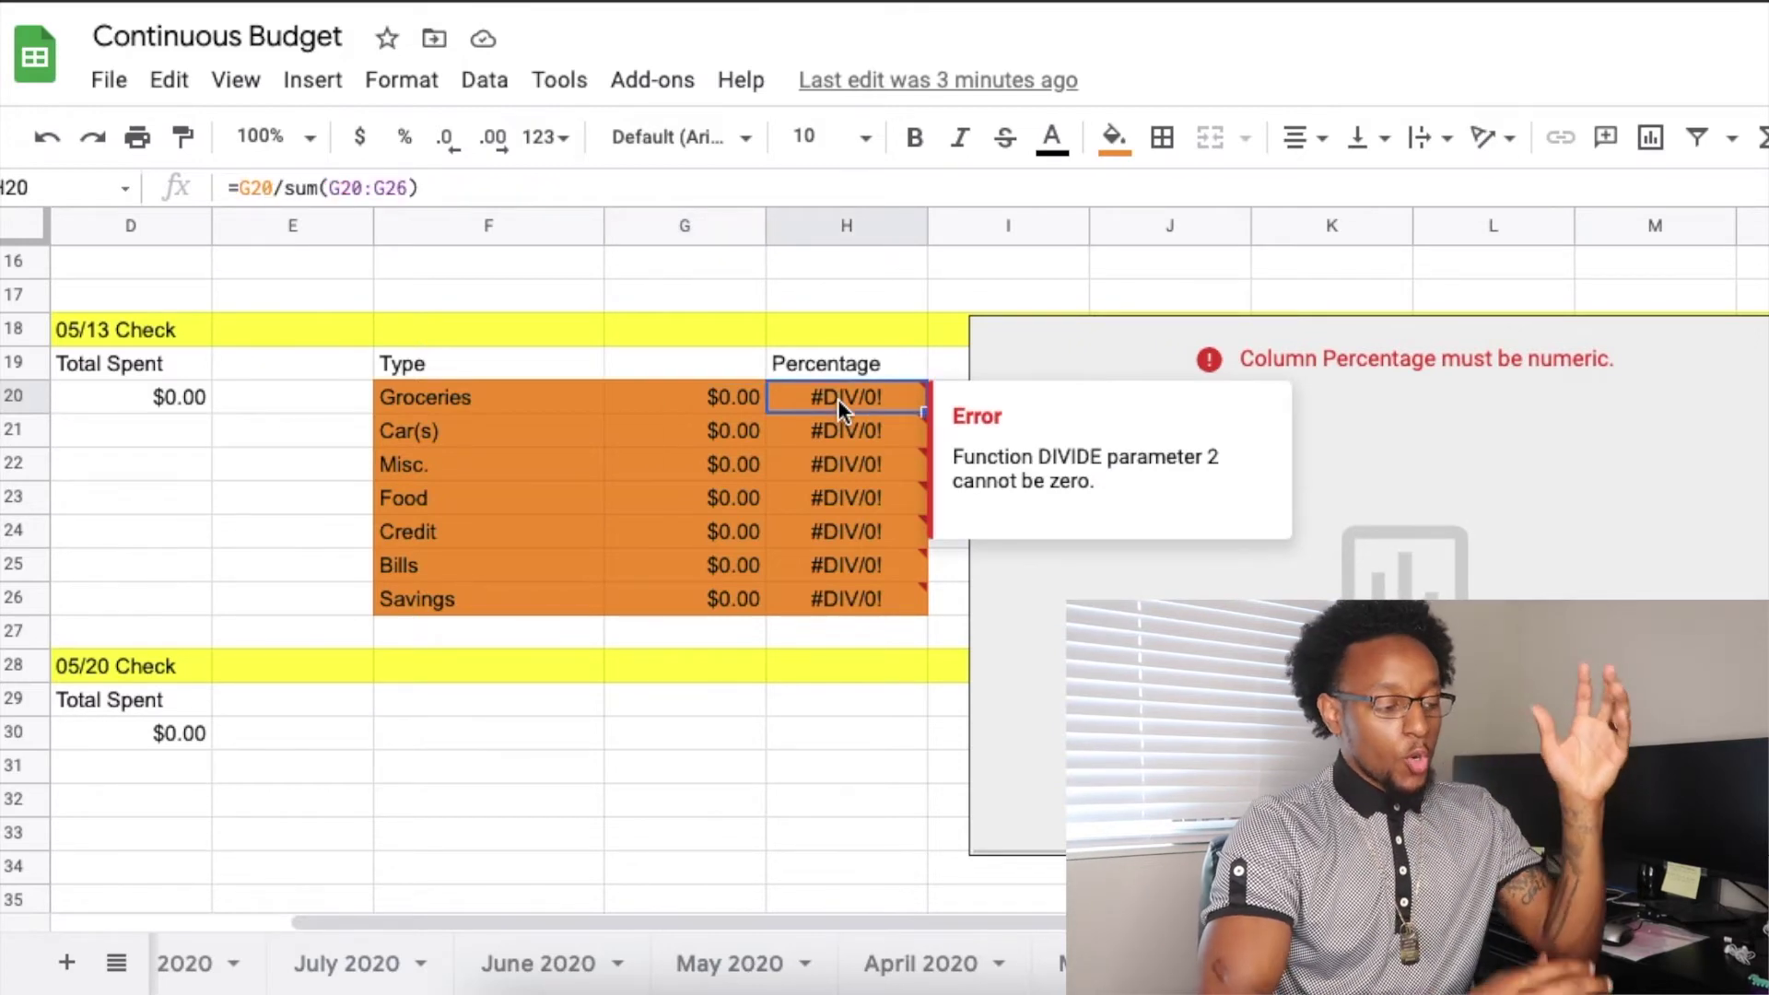